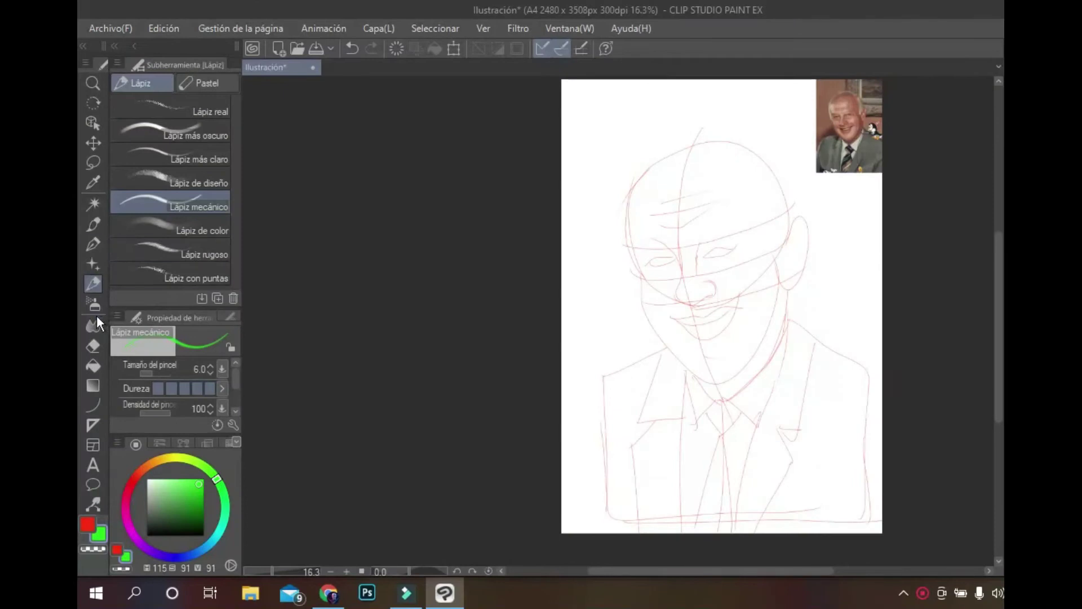
Sketch the head oval, facial guide curves, eyes, nose, mouth and jaw in green with the mechanical pencil at brush size 8.
{"action": "left_click", "coordinate": [210, 366]}
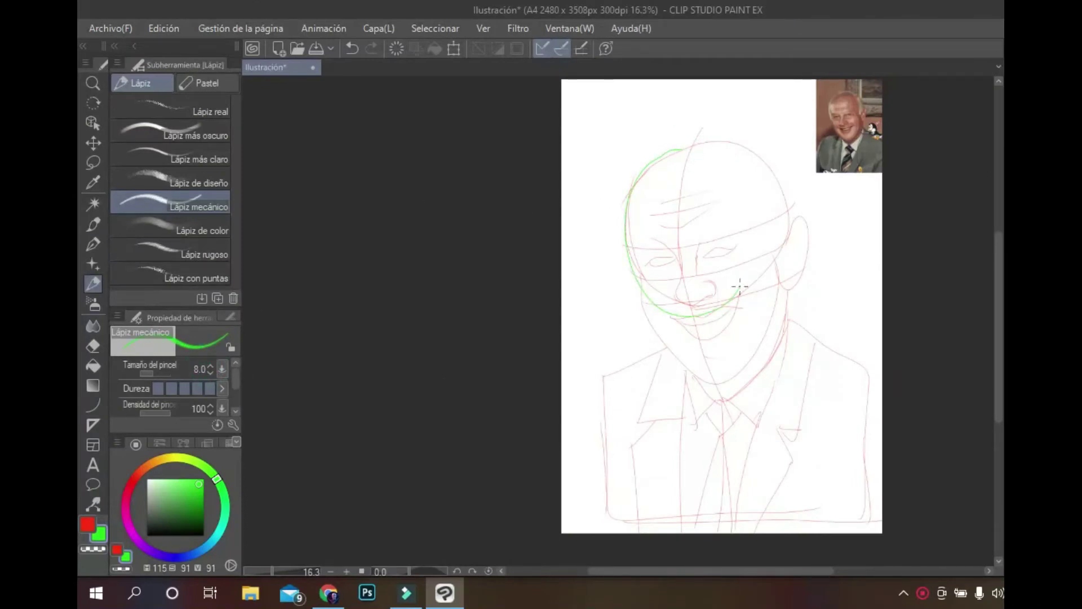
{"action": "key", "text": "ctrl+z"}
{"action": "left_click_drag", "start_coordinate": [663, 159], "coordinate": [650, 165]}
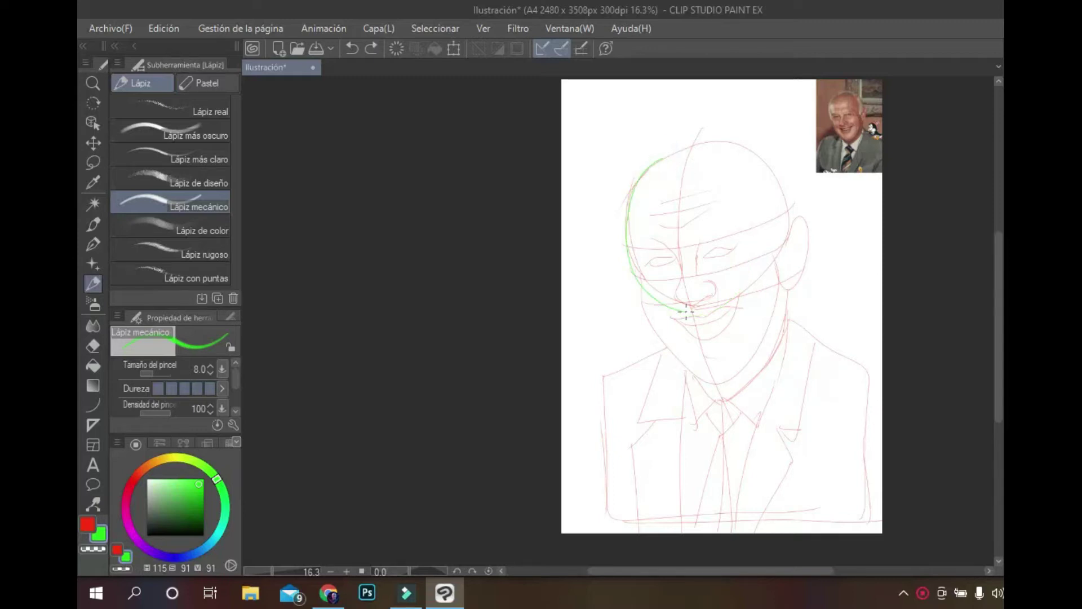
{"action": "mouse_move", "coordinate": [638, 277]}
{"action": "left_mouse_down"}
{"action": "mouse_move", "coordinate": [644, 321]}
{"action": "mouse_move", "coordinate": [714, 394]}
{"action": "left_mouse_up"}
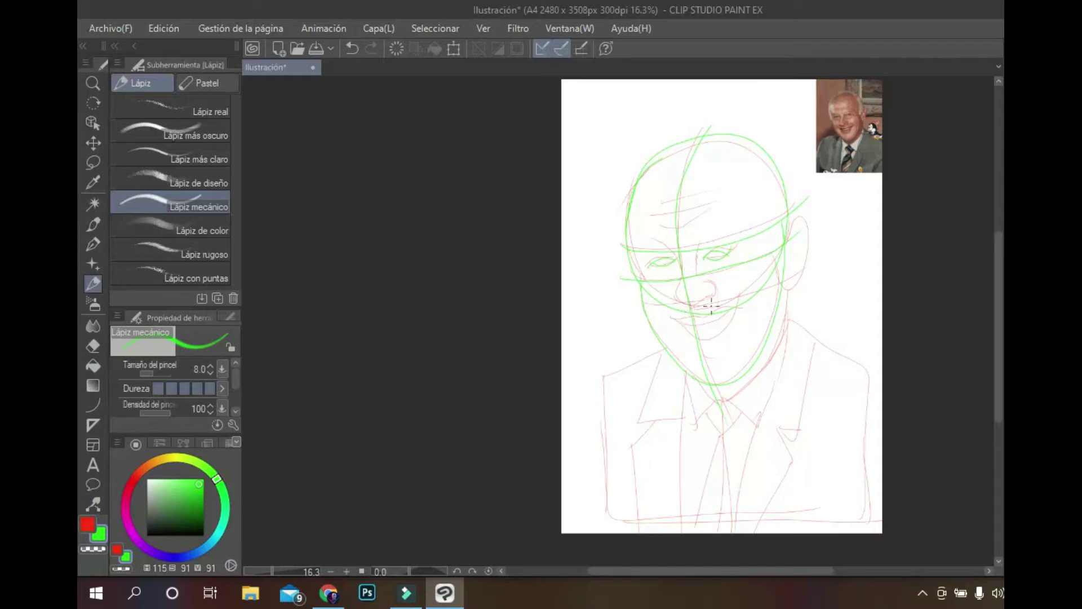
{"action": "left_click_drag", "start_coordinate": [713, 288], "coordinate": [704, 297]}
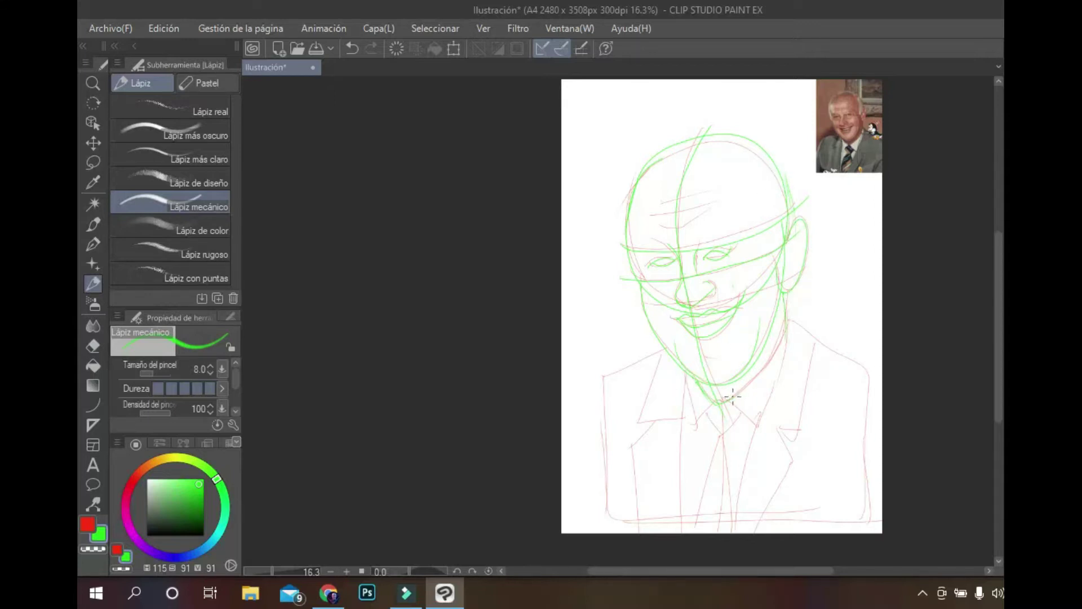
Sketch the shirt collar, shoulders, jacket outline, lapels and tie in green below the head.
{"action": "left_click_drag", "start_coordinate": [711, 401], "coordinate": [758, 426]}
{"action": "left_click_drag", "start_coordinate": [603, 374], "coordinate": [675, 344]}
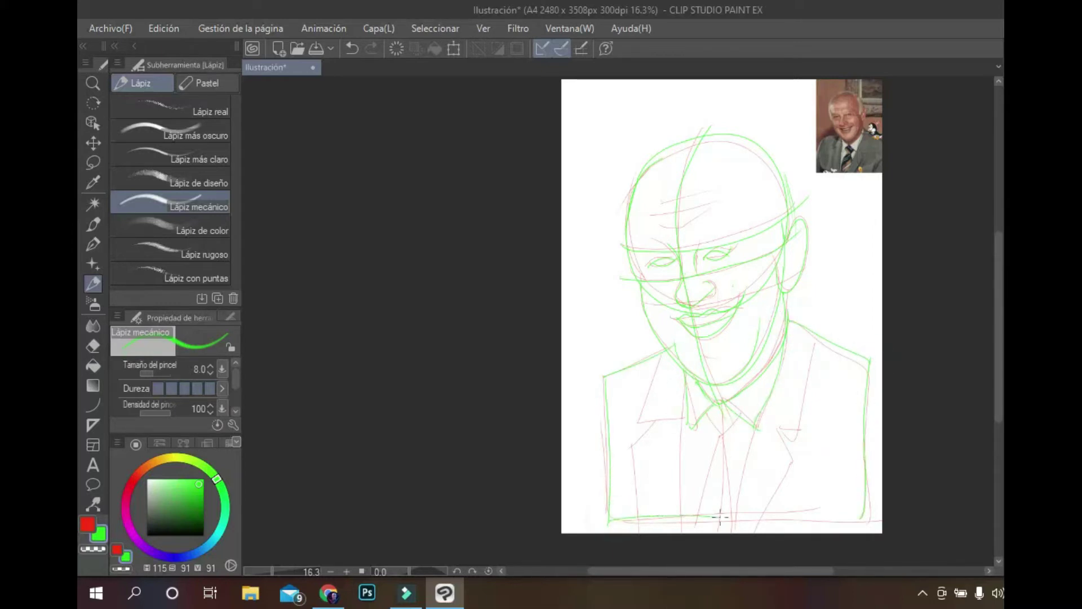
{"action": "left_click_drag", "start_coordinate": [694, 393], "coordinate": [689, 515]}
{"action": "key", "text": "ctrl+z"}
{"action": "left_click_drag", "start_coordinate": [683, 374], "coordinate": [683, 517]}
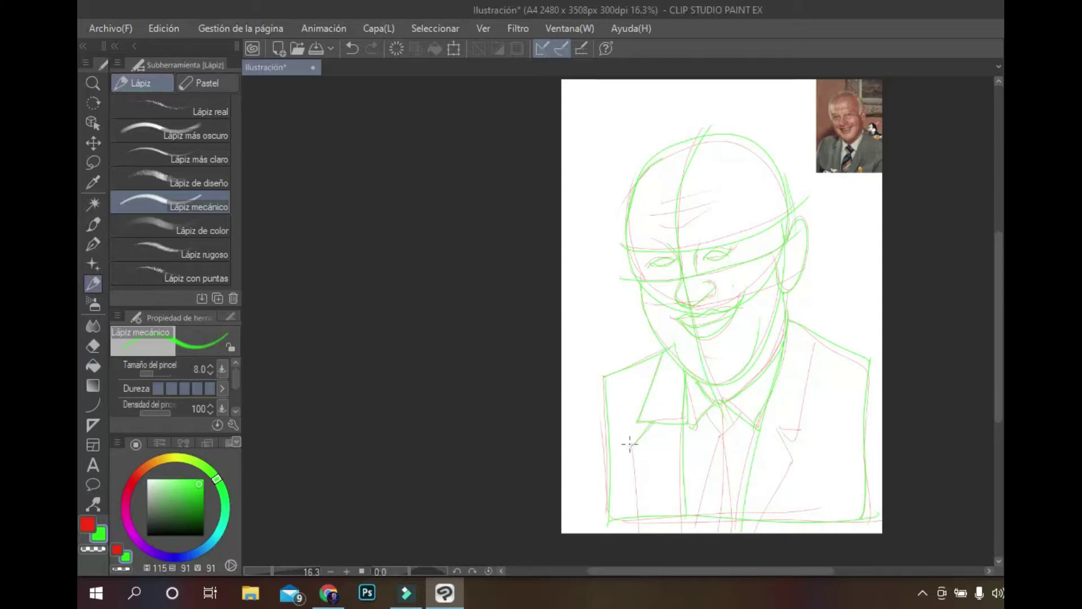
{"action": "left_click", "coordinate": [768, 424]}
{"action": "left_click_drag", "start_coordinate": [782, 444], "coordinate": [762, 515]}
{"action": "left_click_drag", "start_coordinate": [722, 436], "coordinate": [694, 521]}
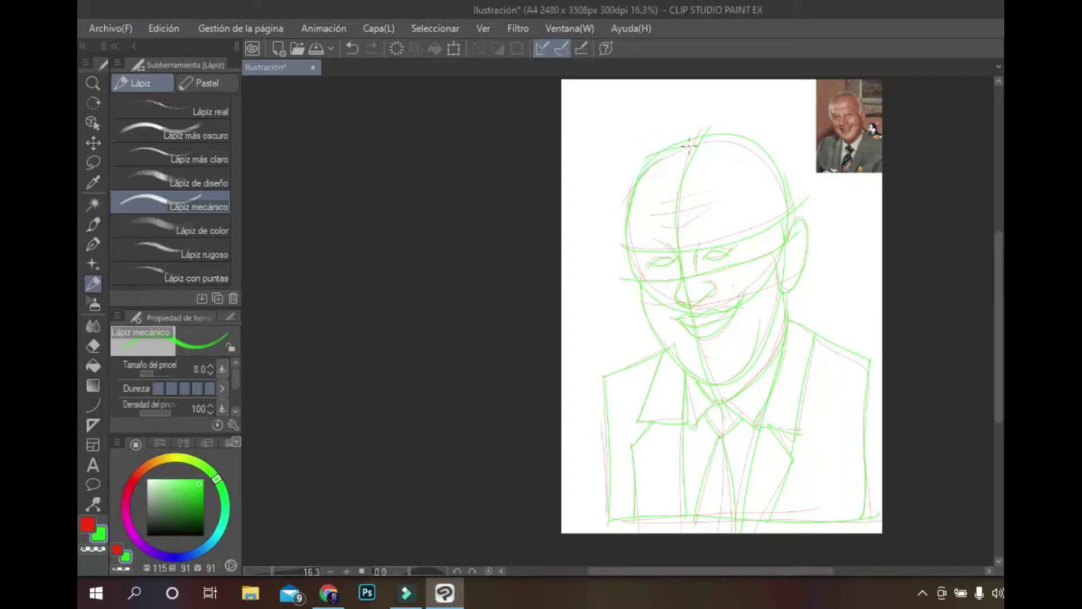
Sketch the hair outline around the skull and the forehead wrinkles in green.
{"action": "left_click_drag", "start_coordinate": [661, 148], "coordinate": [767, 142]}
{"action": "left_click_drag", "start_coordinate": [768, 183], "coordinate": [776, 238]}
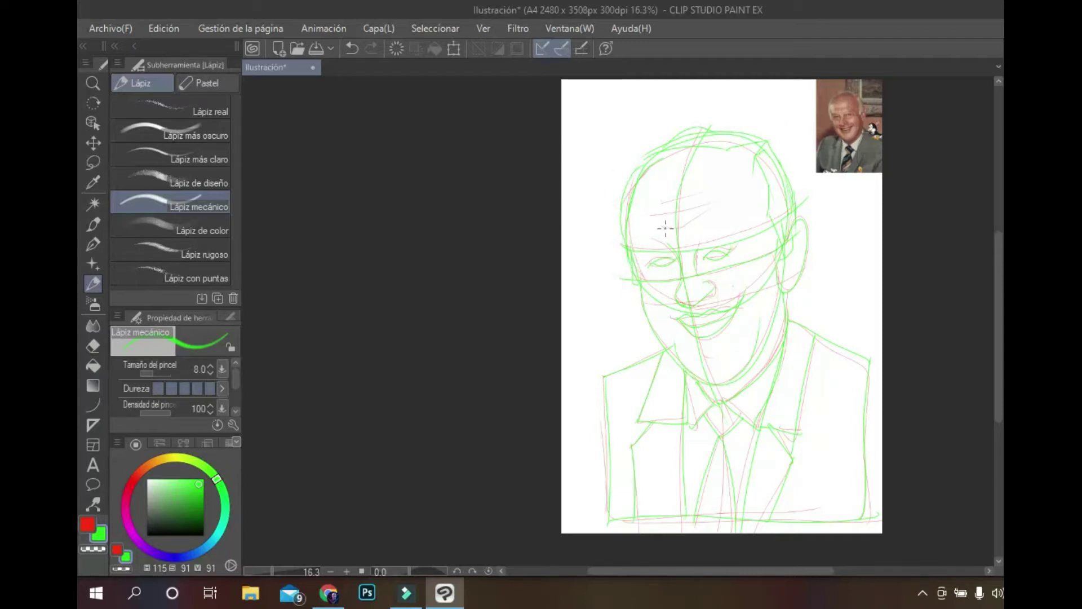
{"action": "left_click_drag", "start_coordinate": [698, 239], "coordinate": [738, 233]}
{"action": "scroll", "coordinate": [622, 325], "scroll_direction": "up", "scroll_amount": 6}
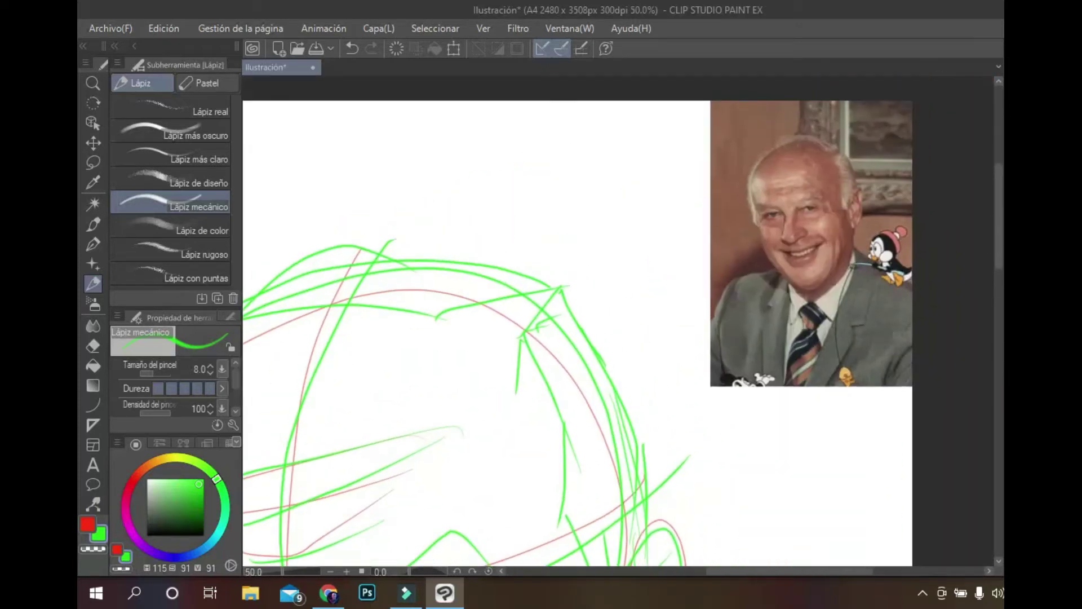
{"action": "scroll", "coordinate": [577, 332], "scroll_direction": "down", "scroll_amount": 5}
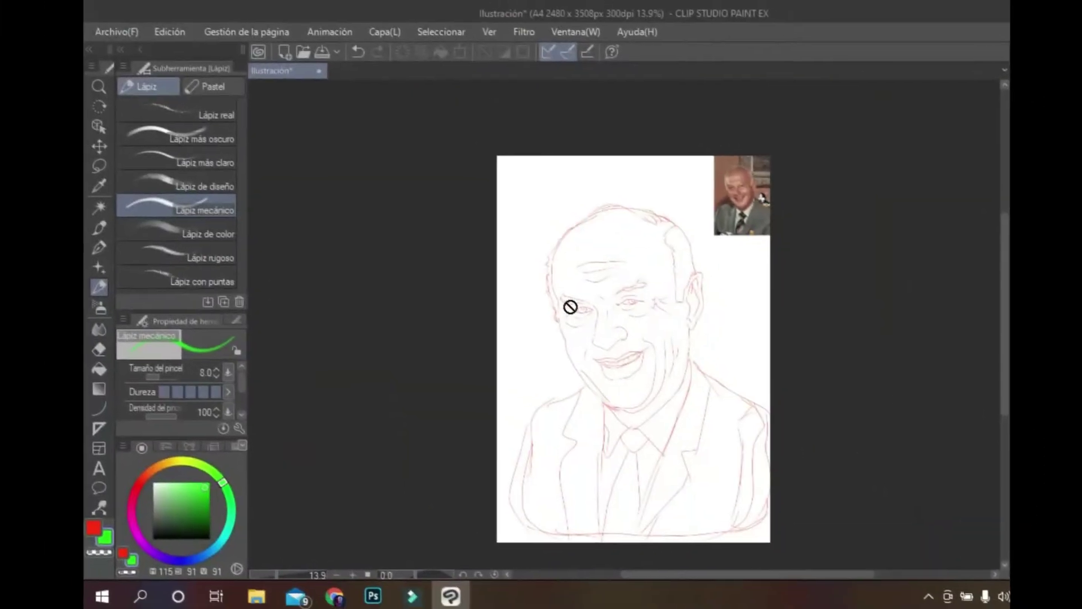
Ink the right-hand eye, its eyelids and first crow's feet in black with the Para línea de efecto pen at size 6.
{"action": "key", "text": "p"}
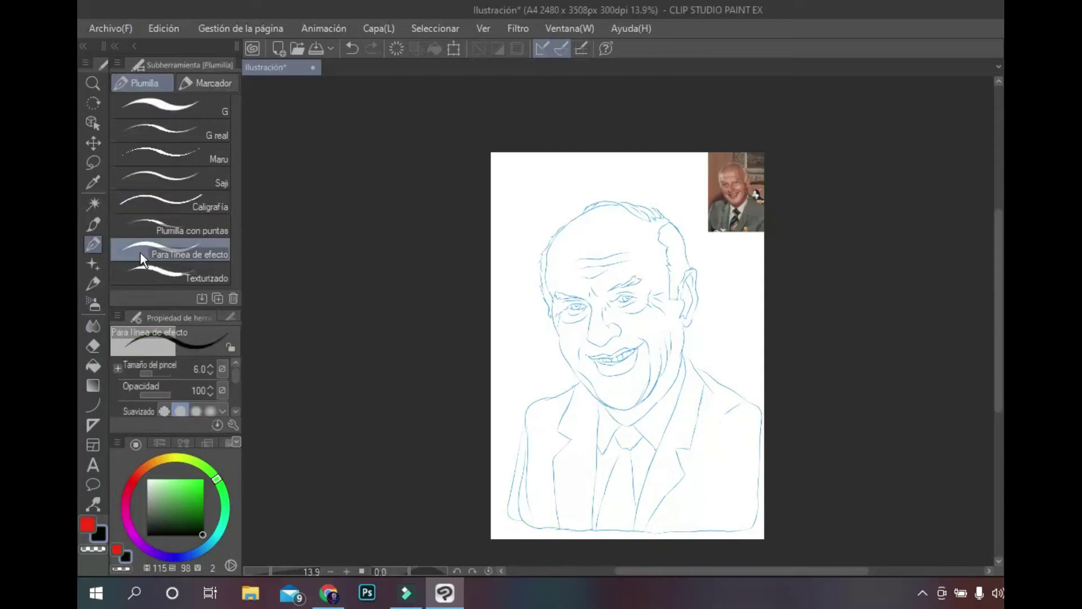
{"action": "scroll", "coordinate": [621, 323], "scroll_direction": "up", "scroll_amount": 6}
{"action": "left_click_drag", "start_coordinate": [566, 195], "coordinate": [656, 153]}
{"action": "left_click_drag", "start_coordinate": [635, 174], "coordinate": [727, 180]}
{"action": "left_click_drag", "start_coordinate": [655, 176], "coordinate": [664, 184]}
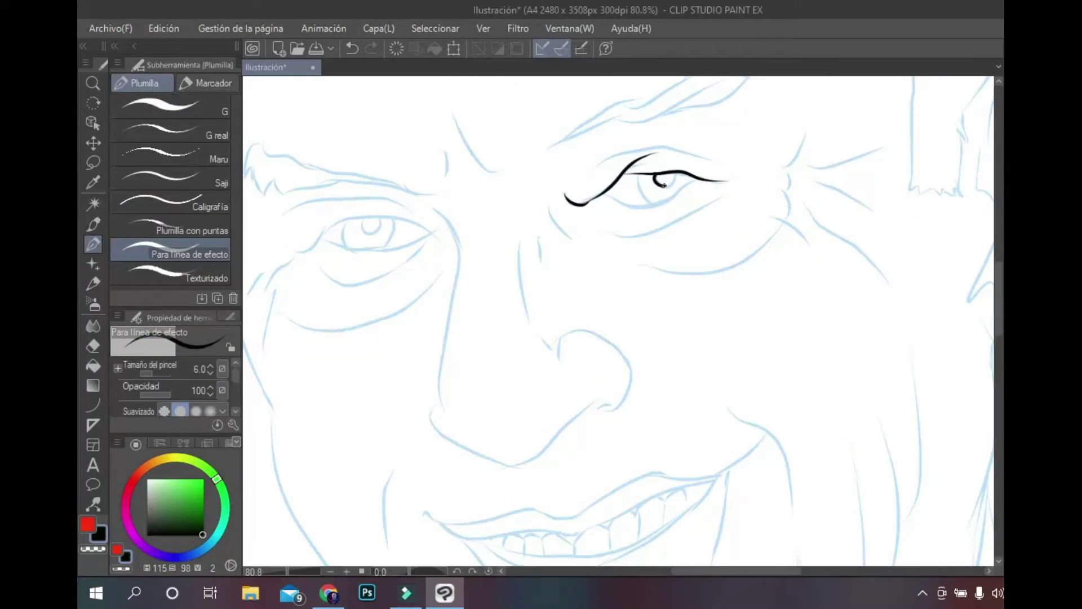
{"action": "left_click_drag", "start_coordinate": [598, 164], "coordinate": [729, 164]}
{"action": "mouse_move", "coordinate": [597, 227]}
{"action": "left_mouse_down"}
{"action": "mouse_move", "coordinate": [748, 192]}
{"action": "mouse_move", "coordinate": [817, 273]}
{"action": "left_mouse_up"}
{"action": "left_click_drag", "start_coordinate": [816, 167], "coordinate": [880, 150]}
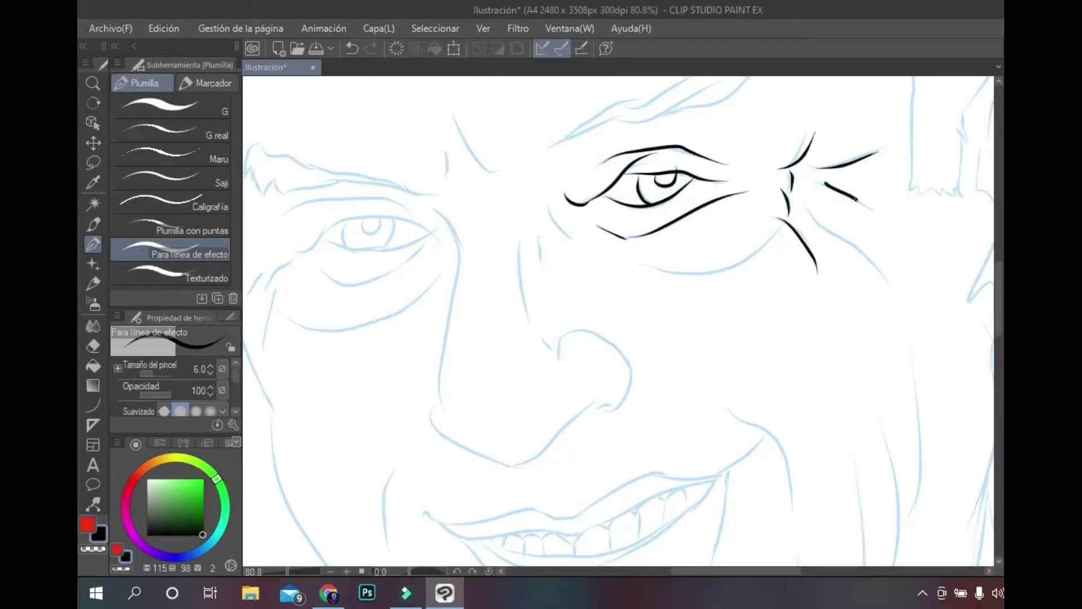
Ink the remaining crow's feet, the under-eye bag and the nose contour with the pen at size 5.
{"action": "left_click_drag", "start_coordinate": [829, 186], "coordinate": [882, 231]}
{"action": "left_click_drag", "start_coordinate": [814, 211], "coordinate": [896, 304]}
{"action": "left_click_drag", "start_coordinate": [783, 222], "coordinate": [642, 264]}
{"action": "left_click_drag", "start_coordinate": [549, 208], "coordinate": [592, 251]}
{"action": "left_click_drag", "start_coordinate": [538, 236], "coordinate": [545, 275]}
{"action": "left_click_drag", "start_coordinate": [558, 355], "coordinate": [604, 412]}
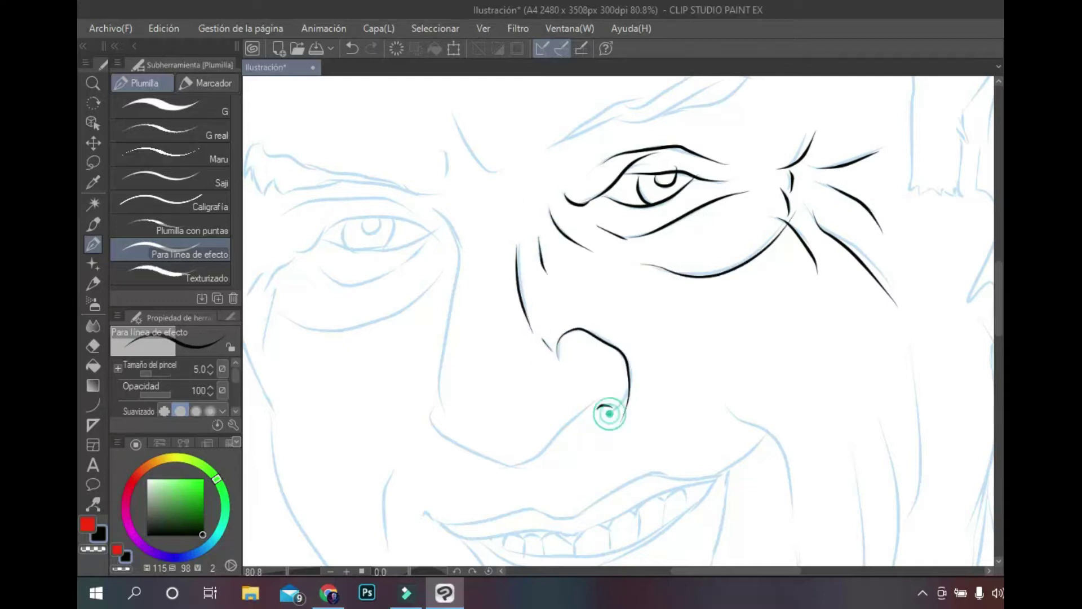
{"action": "mouse_move", "coordinate": [459, 255]}
{"action": "left_mouse_down"}
{"action": "mouse_move", "coordinate": [516, 468]}
{"action": "mouse_move", "coordinate": [600, 397]}
{"action": "left_mouse_up"}
Ink the left-hand eye with its lids and under-eye bag, plus the frown lines between the brows.
{"action": "left_click_drag", "start_coordinate": [293, 253], "coordinate": [379, 225]}
{"action": "left_click_drag", "start_coordinate": [284, 213], "coordinate": [419, 222]}
{"action": "left_click_drag", "start_coordinate": [325, 270], "coordinate": [421, 247]}
{"action": "mouse_move", "coordinate": [293, 258]}
{"action": "left_mouse_down"}
{"action": "mouse_move", "coordinate": [338, 330]}
{"action": "mouse_move", "coordinate": [445, 257]}
{"action": "left_mouse_up"}
{"action": "left_click_drag", "start_coordinate": [446, 97], "coordinate": [495, 169]}
{"action": "left_click_drag", "start_coordinate": [448, 141], "coordinate": [442, 176]}
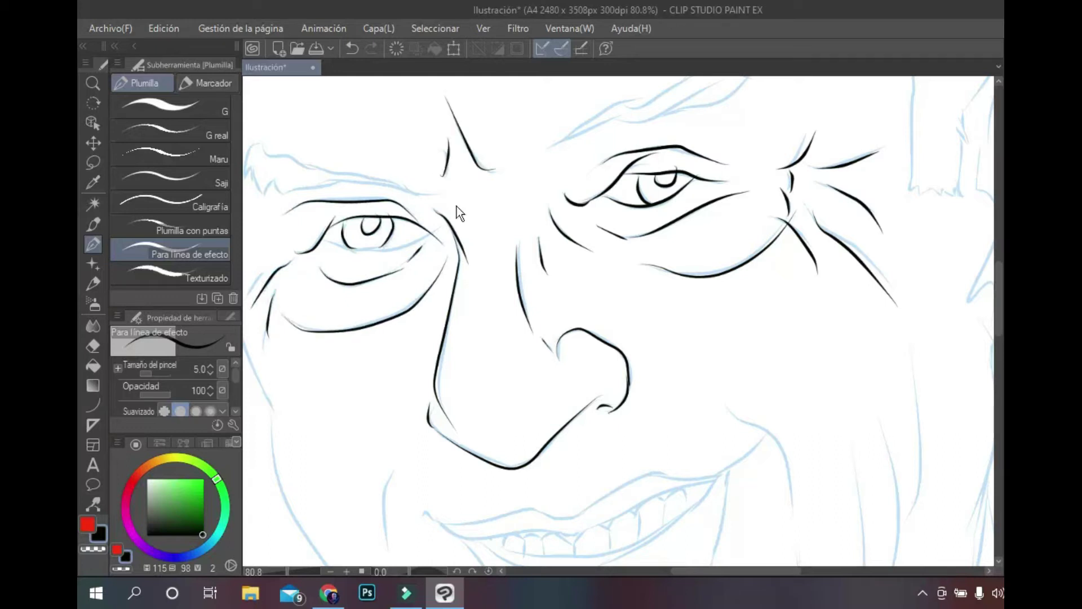
Ink both eyebrows, the nostril edge and the contour on the left side of the face.
{"action": "mouse_move", "coordinate": [250, 169]}
{"action": "left_mouse_down"}
{"action": "mouse_move", "coordinate": [382, 245]}
{"action": "mouse_move", "coordinate": [549, 269]}
{"action": "left_mouse_up"}
{"action": "left_click_drag", "start_coordinate": [676, 229], "coordinate": [859, 149]}
{"action": "left_click_drag", "start_coordinate": [860, 151], "coordinate": [699, 216]}
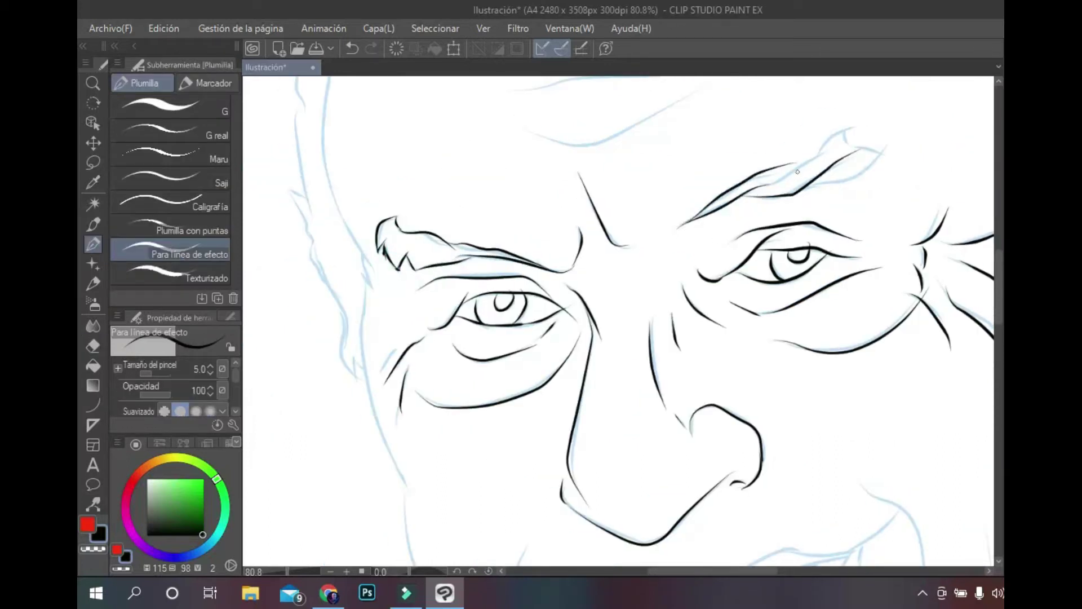
{"action": "left_click_drag", "start_coordinate": [811, 189], "coordinate": [890, 141]}
{"action": "left_click_drag", "start_coordinate": [691, 417], "coordinate": [695, 440]}
{"action": "mouse_move", "coordinate": [355, 369]}
{"action": "left_mouse_down"}
{"action": "mouse_move", "coordinate": [406, 496]}
{"action": "mouse_move", "coordinate": [518, 194]}
{"action": "mouse_move", "coordinate": [574, 344]}
{"action": "mouse_move", "coordinate": [696, 491]}
{"action": "left_mouse_up"}
{"action": "key", "text": "ctrl+z"}
Ink the smiling mouth over the blue sketch: upper lip, individual teeth and the lower lip.
{"action": "mouse_move", "coordinate": [673, 285]}
{"action": "left_mouse_down"}
{"action": "mouse_move", "coordinate": [827, 305]}
{"action": "mouse_move", "coordinate": [673, 287]}
{"action": "left_mouse_up"}
{"action": "left_click_drag", "start_coordinate": [823, 289], "coordinate": [988, 243]}
{"action": "left_click_drag", "start_coordinate": [673, 289], "coordinate": [815, 291]}
{"action": "left_click_drag", "start_coordinate": [859, 333], "coordinate": [972, 243]}
{"action": "left_click_drag", "start_coordinate": [907, 271], "coordinate": [937, 280]}
{"action": "mouse_move", "coordinate": [734, 311]}
{"action": "left_mouse_down"}
{"action": "mouse_move", "coordinate": [911, 295]}
{"action": "mouse_move", "coordinate": [886, 307]}
{"action": "left_mouse_up"}
{"action": "mouse_move", "coordinate": [857, 290]}
{"action": "left_mouse_down"}
{"action": "mouse_move", "coordinate": [855, 316]}
{"action": "mouse_move", "coordinate": [810, 307]}
{"action": "left_mouse_up"}
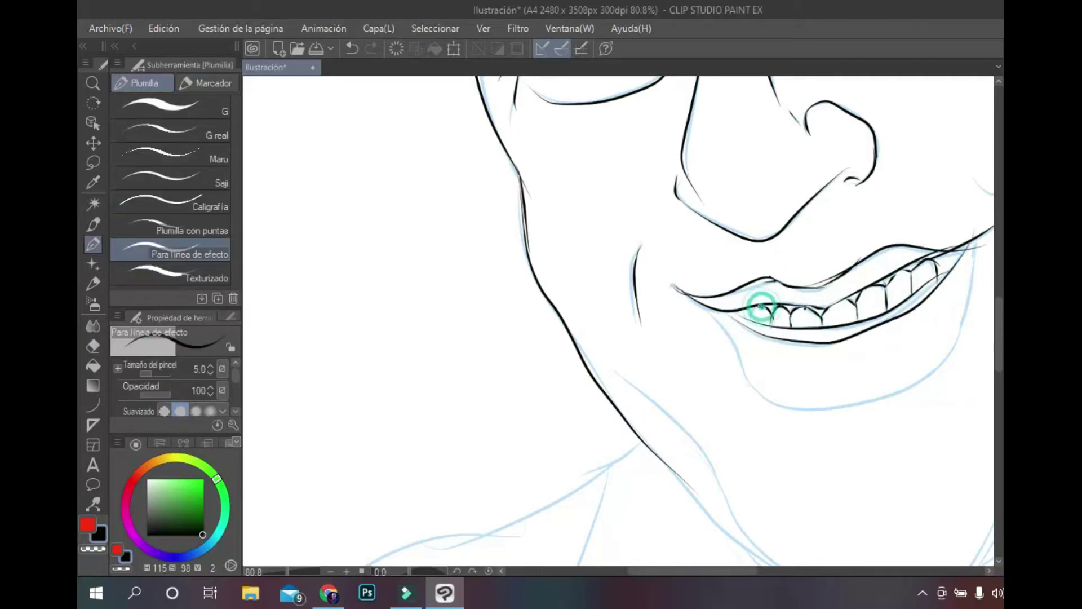
{"action": "mouse_move", "coordinate": [986, 234]}
{"action": "left_mouse_down"}
{"action": "mouse_move", "coordinate": [935, 384]}
{"action": "mouse_move", "coordinate": [755, 417]}
{"action": "left_mouse_up"}
Ink the cheek folds and the jawline on the right side of the face.
{"action": "key", "text": "ctrl+minus"}
{"action": "key", "text": "ctrl+minus"}
{"action": "left_click_drag", "start_coordinate": [810, 265], "coordinate": [786, 431]}
{"action": "left_click_drag", "start_coordinate": [845, 305], "coordinate": [792, 422]}
{"action": "key", "text": "ctrl+z"}
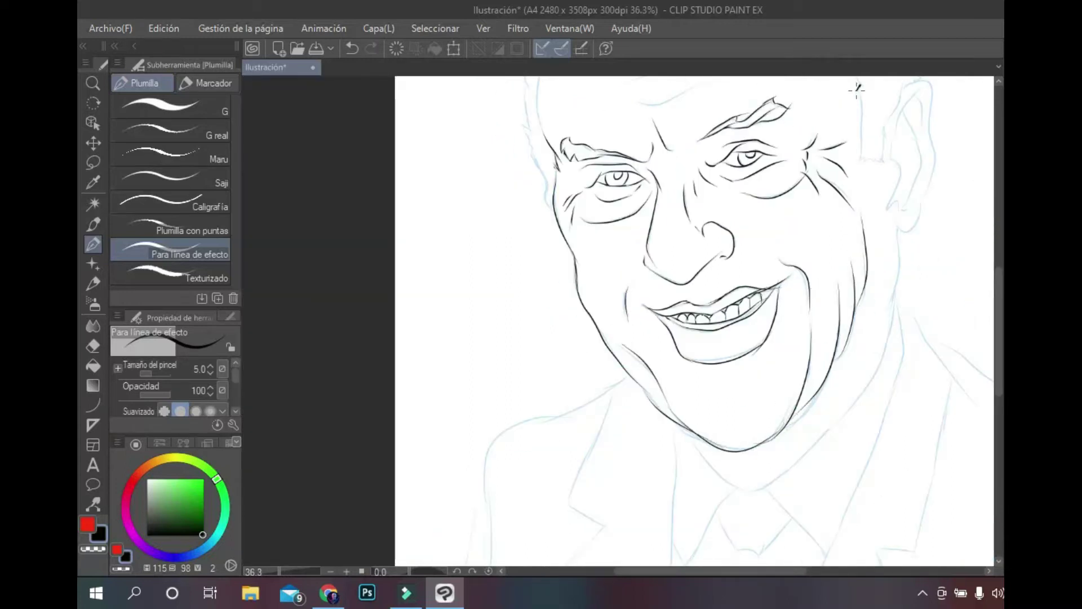
Ink the sideburn and the ear with its inner folds on the right side of the head.
{"action": "left_click_drag", "start_coordinate": [858, 88], "coordinate": [860, 162]}
{"action": "key", "text": "ctrl+plus"}
{"action": "left_click_drag", "start_coordinate": [616, 394], "coordinate": [657, 397]}
{"action": "left_click_drag", "start_coordinate": [658, 397], "coordinate": [663, 350]}
{"action": "left_click_drag", "start_coordinate": [601, 154], "coordinate": [610, 197]}
{"action": "mouse_move", "coordinate": [684, 82]}
{"action": "left_mouse_down"}
{"action": "mouse_move", "coordinate": [724, 239]}
{"action": "mouse_move", "coordinate": [733, 485]}
{"action": "left_mouse_up"}
{"action": "left_click_drag", "start_coordinate": [730, 245], "coordinate": [687, 343]}
{"action": "left_click_drag", "start_coordinate": [732, 307], "coordinate": [708, 510]}
{"action": "mouse_move", "coordinate": [692, 352]}
{"action": "left_mouse_down"}
{"action": "mouse_move", "coordinate": [665, 501]}
{"action": "mouse_move", "coordinate": [671, 476]}
{"action": "left_mouse_up"}
{"action": "key", "text": "ctrl+z"}
{"action": "left_click_drag", "start_coordinate": [699, 397], "coordinate": [668, 499]}
{"action": "left_click_drag", "start_coordinate": [685, 485], "coordinate": [723, 515]}
Ink the forehead wrinkles and the hair edge beside the forehead.
{"action": "mouse_move", "coordinate": [507, 282]}
{"action": "left_mouse_down"}
{"action": "mouse_move", "coordinate": [645, 339]}
{"action": "mouse_move", "coordinate": [797, 458]}
{"action": "left_mouse_up"}
{"action": "left_click_drag", "start_coordinate": [446, 402], "coordinate": [750, 356]}
{"action": "left_click_drag", "start_coordinate": [430, 363], "coordinate": [749, 323]}
{"action": "left_click_drag", "start_coordinate": [845, 245], "coordinate": [952, 226]}
{"action": "left_click_drag", "start_coordinate": [829, 104], "coordinate": [874, 152]}
{"action": "mouse_move", "coordinate": [771, 81]}
{"action": "left_mouse_down"}
{"action": "mouse_move", "coordinate": [816, 124]}
{"action": "mouse_move", "coordinate": [832, 186]}
{"action": "left_mouse_up"}
{"action": "left_click_drag", "start_coordinate": [620, 282], "coordinate": [620, 313]}
Ink the hair strands on the crown and the bald top contour of the head.
{"action": "left_click_drag", "start_coordinate": [524, 109], "coordinate": [739, 181]}
{"action": "mouse_move", "coordinate": [596, 94]}
{"action": "left_mouse_down"}
{"action": "mouse_move", "coordinate": [729, 116]}
{"action": "mouse_move", "coordinate": [828, 186]}
{"action": "left_mouse_up"}
{"action": "left_click_drag", "start_coordinate": [476, 161], "coordinate": [647, 131]}
{"action": "left_click_drag", "start_coordinate": [483, 152], "coordinate": [401, 213]}
{"action": "left_click_drag", "start_coordinate": [401, 213], "coordinate": [655, 103]}
{"action": "left_click_drag", "start_coordinate": [547, 270], "coordinate": [655, 102]}
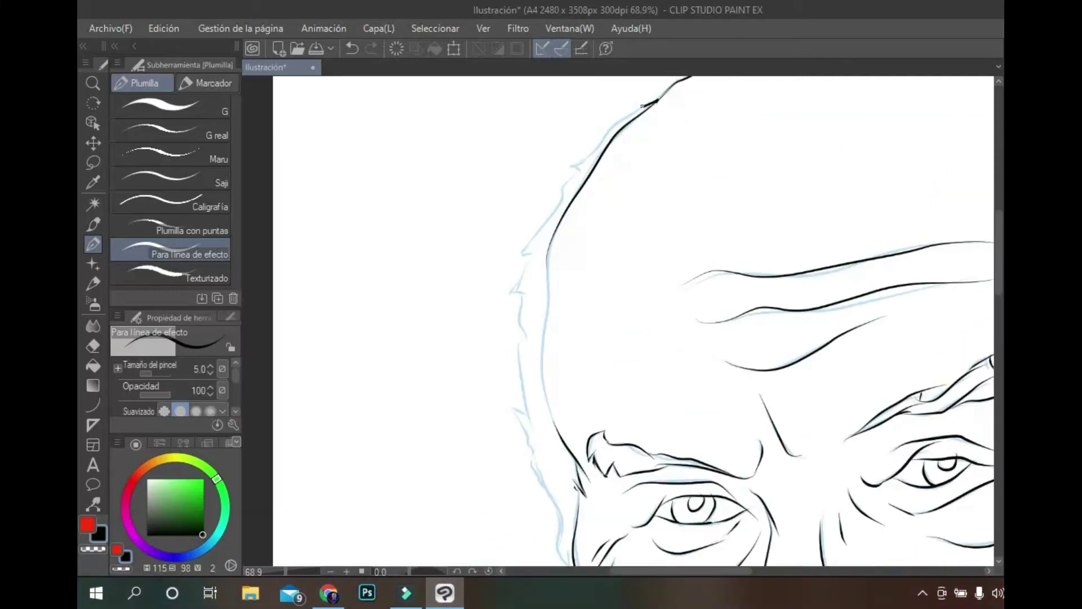
Ink the tufted hair along the left side of the head.
{"action": "left_click_drag", "start_coordinate": [533, 468], "coordinate": [548, 253]}
{"action": "left_click_drag", "start_coordinate": [550, 301], "coordinate": [551, 217]}
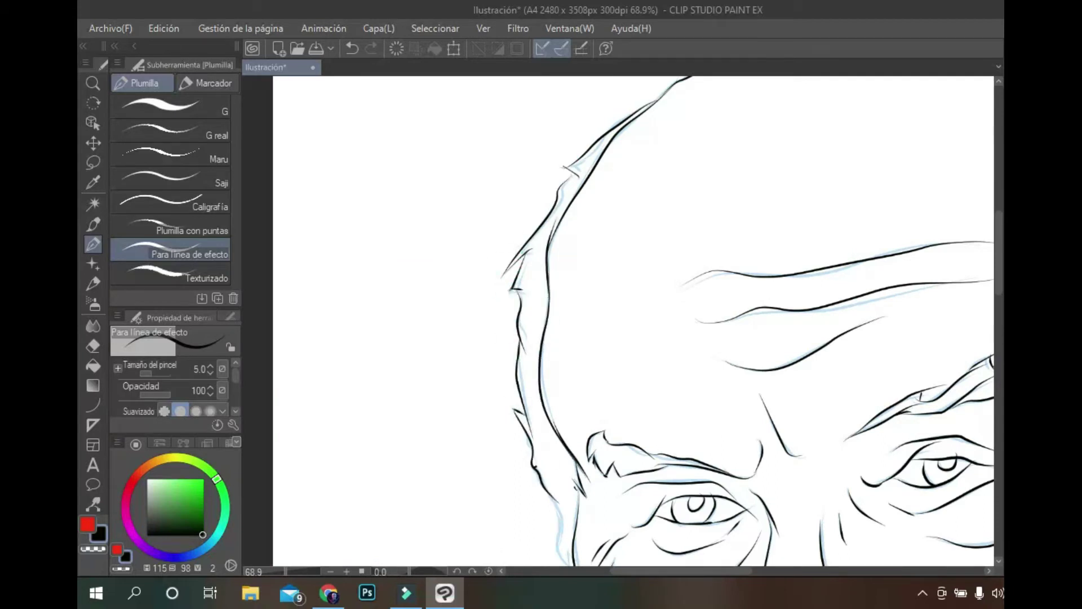
{"action": "left_click_drag", "start_coordinate": [620, 451], "coordinate": [564, 103]}
{"action": "left_click_drag", "start_coordinate": [532, 226], "coordinate": [507, 147]}
Ink the neck contour beneath the jaw and the collar edge next to it.
{"action": "left_click_drag", "start_coordinate": [834, 395], "coordinate": [576, 304]}
{"action": "left_click_drag", "start_coordinate": [913, 172], "coordinate": [871, 366]}
{"action": "left_click_drag", "start_coordinate": [913, 296], "coordinate": [851, 493]}
{"action": "mouse_move", "coordinate": [796, 420]}
{"action": "left_mouse_down"}
{"action": "mouse_move", "coordinate": [906, 261]}
{"action": "mouse_move", "coordinate": [822, 378]}
{"action": "left_mouse_up"}
{"action": "key", "text": "e"}
{"action": "key", "text": "p"}
{"action": "key", "text": "e"}
{"action": "key", "text": "p"}
{"action": "left_click_drag", "start_coordinate": [606, 389], "coordinate": [679, 480]}
{"action": "left_click_drag", "start_coordinate": [654, 445], "coordinate": [762, 567]}
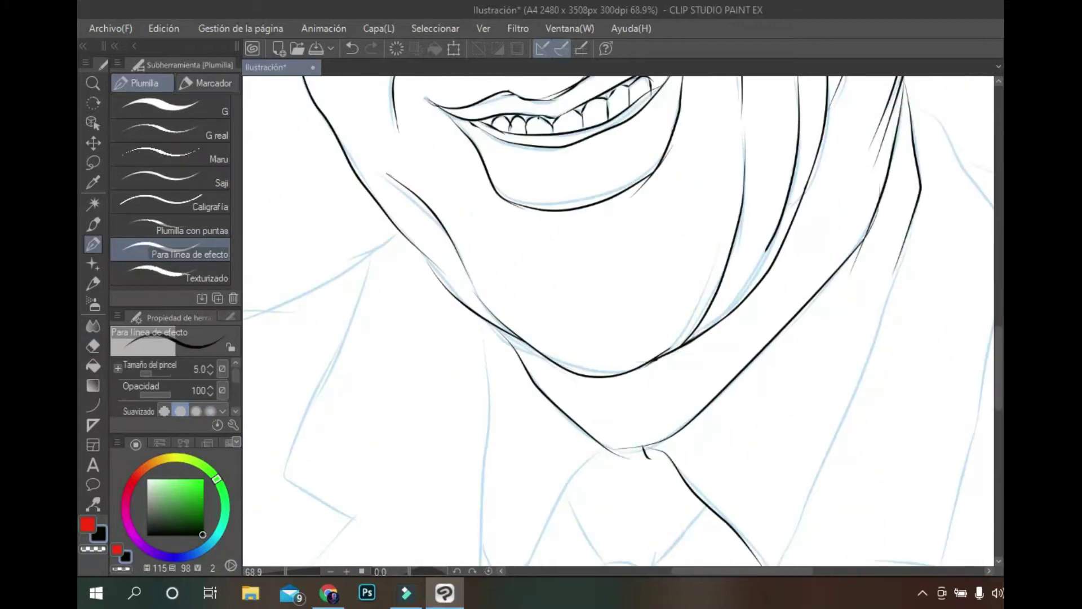
Ink the left side of the shirt collar and the tie knot.
{"action": "left_click_drag", "start_coordinate": [468, 183], "coordinate": [463, 564]}
{"action": "left_click_drag", "start_coordinate": [550, 345], "coordinate": [493, 459]}
{"action": "mouse_move", "coordinate": [589, 289]}
{"action": "left_mouse_down"}
{"action": "mouse_move", "coordinate": [559, 382]}
{"action": "mouse_move", "coordinate": [584, 428]}
{"action": "left_mouse_up"}
{"action": "left_click_drag", "start_coordinate": [586, 427], "coordinate": [631, 431]}
{"action": "left_click_drag", "start_coordinate": [634, 407], "coordinate": [639, 443]}
{"action": "left_click_drag", "start_coordinate": [640, 427], "coordinate": [692, 365]}
{"action": "left_click_drag", "start_coordinate": [589, 304], "coordinate": [609, 309]}
Ink the hanging part of the tie and the jacket's front edges along the shirt.
{"action": "left_click_drag", "start_coordinate": [707, 547], "coordinate": [868, 180]}
{"action": "mouse_move", "coordinate": [620, 451]}
{"action": "left_mouse_down"}
{"action": "mouse_move", "coordinate": [682, 163]}
{"action": "mouse_move", "coordinate": [529, 502]}
{"action": "left_mouse_up"}
{"action": "left_click_drag", "start_coordinate": [696, 146], "coordinate": [724, 464]}
{"action": "left_click_drag", "start_coordinate": [525, 235], "coordinate": [507, 541]}
{"action": "left_click_drag", "start_coordinate": [803, 198], "coordinate": [711, 538]}
{"action": "left_click_drag", "start_coordinate": [509, 543], "coordinate": [733, 541]}
Ink the jacket's left shoulder and its notched lapel down to the lower edge.
{"action": "left_click_drag", "start_coordinate": [714, 512], "coordinate": [707, 550]}
{"action": "left_click_drag", "start_coordinate": [496, 98], "coordinate": [355, 200]}
{"action": "left_click_drag", "start_coordinate": [466, 129], "coordinate": [366, 395]}
{"action": "left_click_drag", "start_coordinate": [369, 394], "coordinate": [360, 564]}
{"action": "left_click_drag", "start_coordinate": [520, 315], "coordinate": [548, 564]}
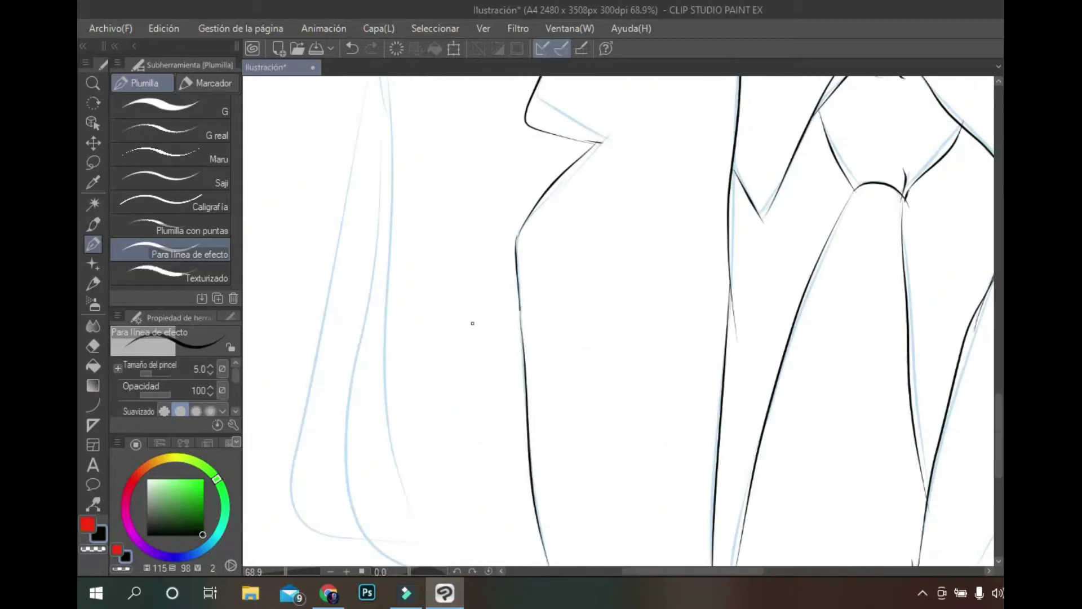
Ink the outer contour and inner fold lines of the jacket's left sleeve.
{"action": "left_click_drag", "start_coordinate": [596, 304], "coordinate": [776, 295]}
{"action": "left_click_drag", "start_coordinate": [393, 123], "coordinate": [598, 296]}
{"action": "mouse_move", "coordinate": [337, 198]}
{"action": "left_mouse_down"}
{"action": "mouse_move", "coordinate": [426, 270]}
{"action": "mouse_move", "coordinate": [416, 389]}
{"action": "left_mouse_up"}
{"action": "left_click_drag", "start_coordinate": [631, 156], "coordinate": [428, 336]}
{"action": "left_click_drag", "start_coordinate": [528, 85], "coordinate": [479, 460]}
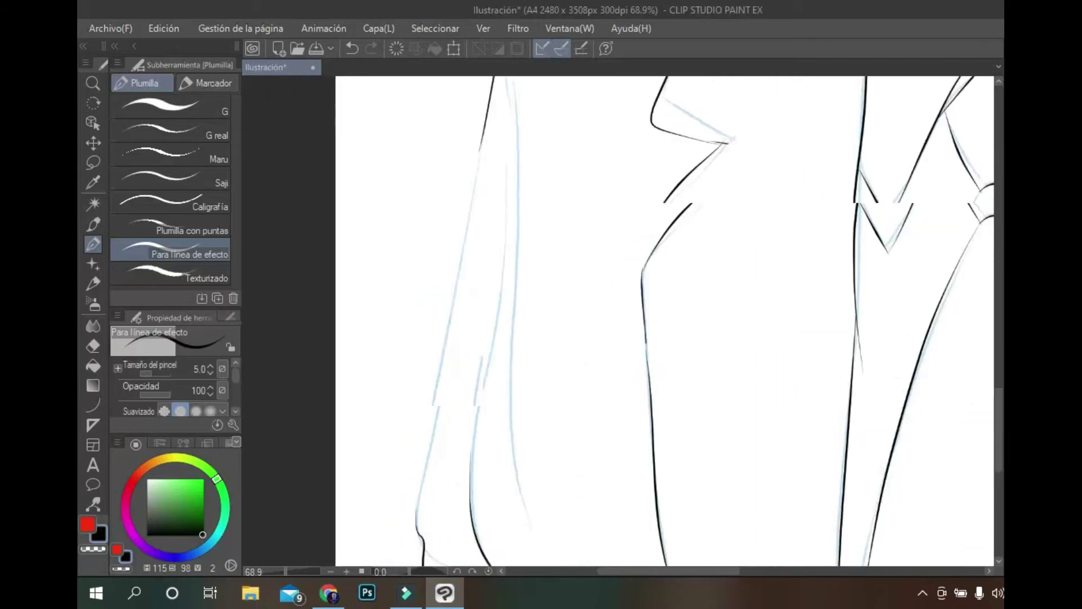
Ink the wavy lower edge of the bust beneath the jacket and tie.
{"action": "left_click_drag", "start_coordinate": [666, 161], "coordinate": [822, 379]}
{"action": "key", "text": "e"}
{"action": "key", "text": "p"}
{"action": "scroll", "coordinate": [770, 330], "scroll_direction": "down", "scroll_amount": 10}
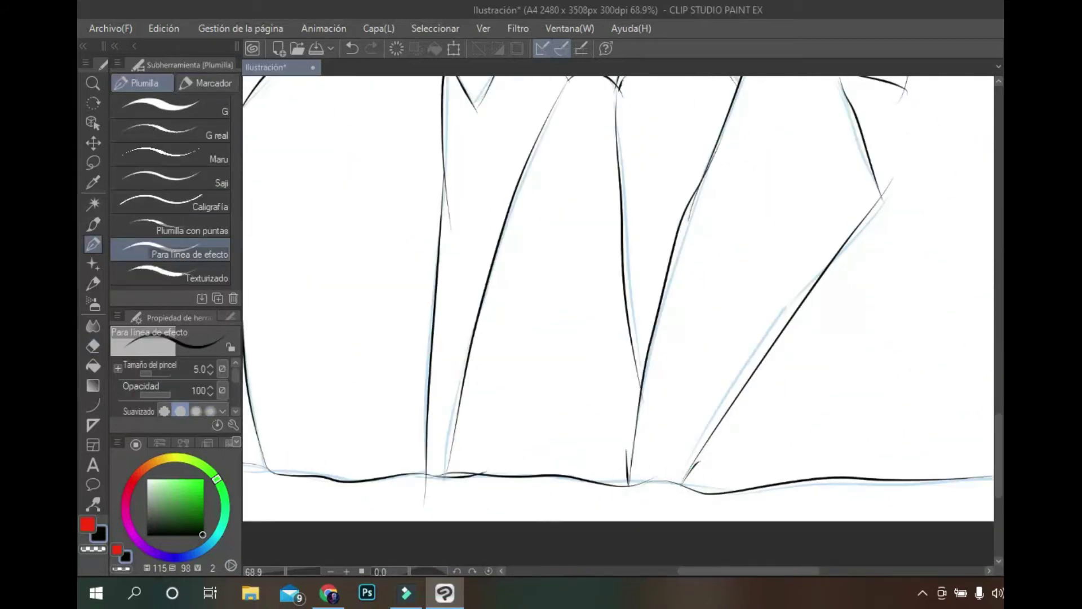
{"action": "scroll", "coordinate": [925, 291], "scroll_direction": "up", "scroll_amount": 10}
Ink the jacket's right shoulder and sleeve contour.
{"action": "left_click_drag", "start_coordinate": [879, 105], "coordinate": [944, 200]}
{"action": "left_click_drag", "start_coordinate": [933, 104], "coordinate": [901, 372]}
{"action": "scroll", "coordinate": [901, 372], "scroll_direction": "down", "scroll_amount": 10}
{"action": "left_click_drag", "start_coordinate": [891, 290], "coordinate": [857, 541]}
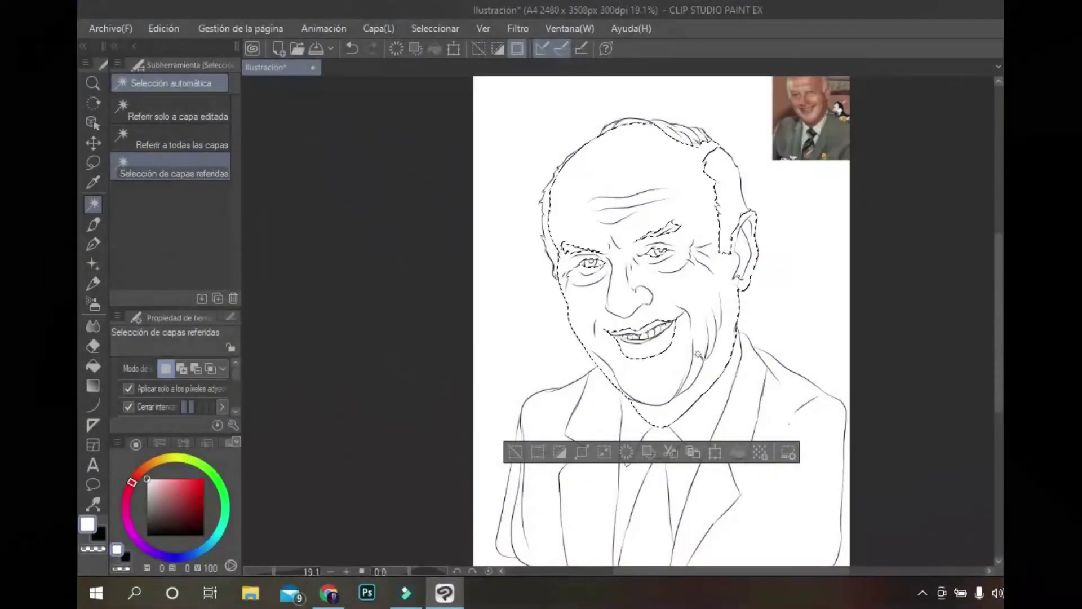
Fill the selected face, ear and neck with an orange skin tone (H 27, S 51, V 95) and clear the selection.
{"action": "key", "text": "g"}
{"action": "left_click", "coordinate": [665, 322]}
{"action": "key", "text": "ctrl+d"}
{"action": "key", "text": "ctrl+z"}
{"action": "key", "text": "ctrl+d"}
Select both lips by referenced layers, fill them with reddish brown (H 19, S 45, V 72) and clear the selection.
{"action": "key", "text": "w"}
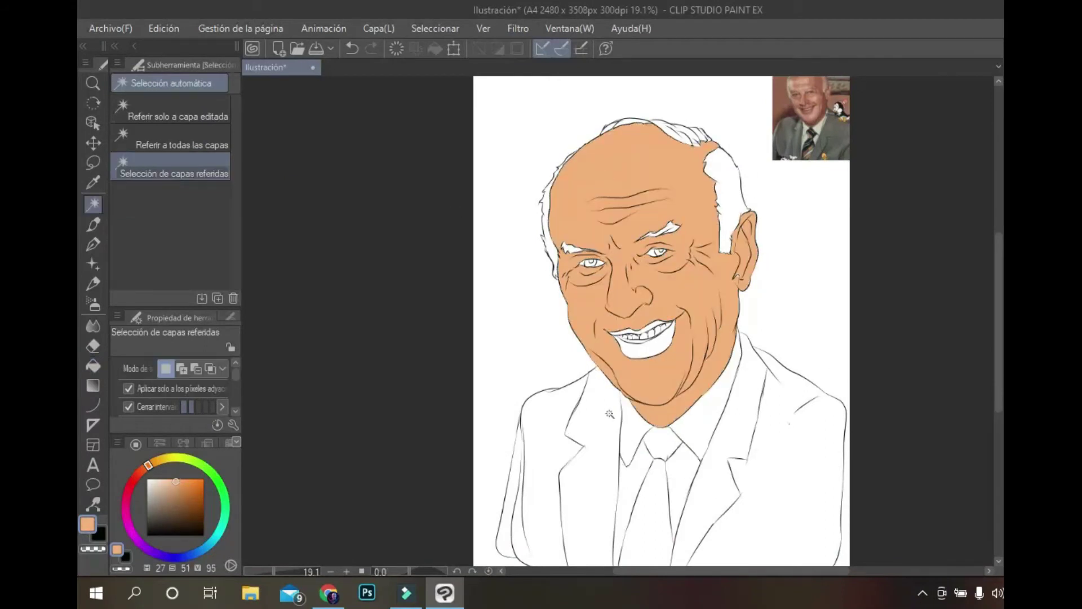
{"action": "key", "text": "ctrl+plus"}
{"action": "key", "text": "ctrl+plus"}
{"action": "key", "text": "ctrl+plus"}
{"action": "left_click", "coordinate": [733, 428]}
{"action": "left_click", "coordinate": [172, 495]}
{"action": "key", "text": "g"}
{"action": "left_click", "coordinate": [750, 388]}
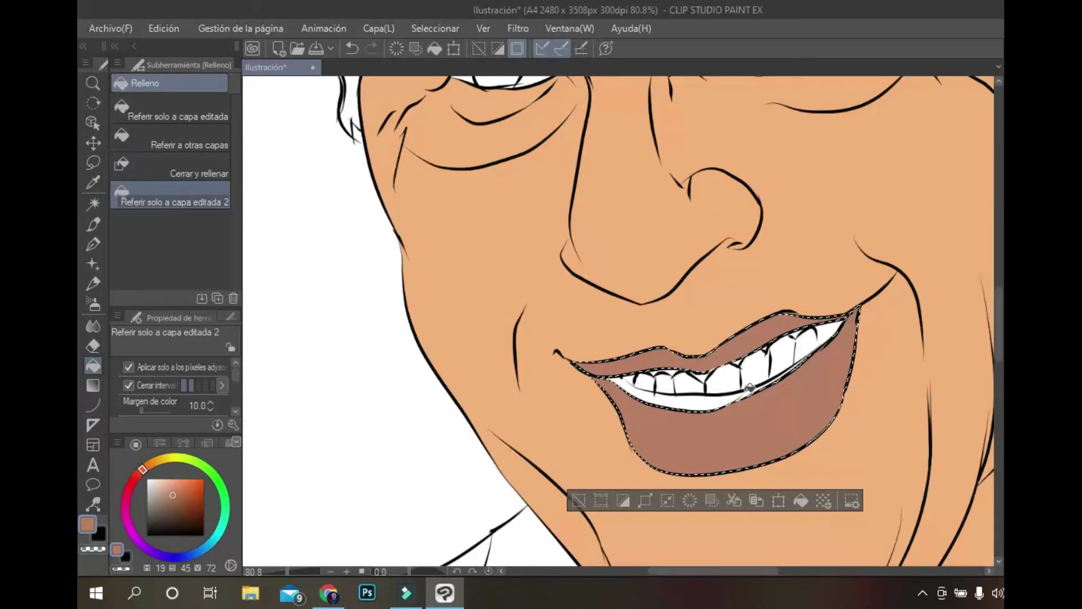
{"action": "key", "text": "ctrl+d"}
Select both irises, fill them with dark blue (H 229, S 33, V 21) and clear the selection.
{"action": "scroll", "coordinate": [749, 388], "scroll_direction": "up", "scroll_amount": 5}
{"action": "key", "text": "w"}
{"action": "left_click", "coordinate": [479, 299]}
{"action": "left_click", "coordinate": [774, 256], "text": "shift"}
{"action": "left_click", "coordinate": [185, 556]}
{"action": "key", "text": "g"}
{"action": "left_click", "coordinate": [672, 179]}
{"action": "key", "text": "ctrl+z"}
{"action": "left_click", "coordinate": [165, 523]}
{"action": "left_click", "coordinate": [672, 179]}
{"action": "key", "text": "ctrl+d"}
Select the eyebrows and the dark mouth interior by referenced layers, fill them with near-black (H 115, S 98, V 2) and clear the selection.
{"action": "scroll", "coordinate": [501, 377], "scroll_direction": "down", "scroll_amount": 5}
{"action": "key", "text": "w"}
{"action": "left_click", "coordinate": [649, 307]}
{"action": "scroll", "coordinate": [650, 314], "scroll_direction": "up", "scroll_amount": 3}
{"action": "left_click", "coordinate": [777, 127], "text": "shift"}
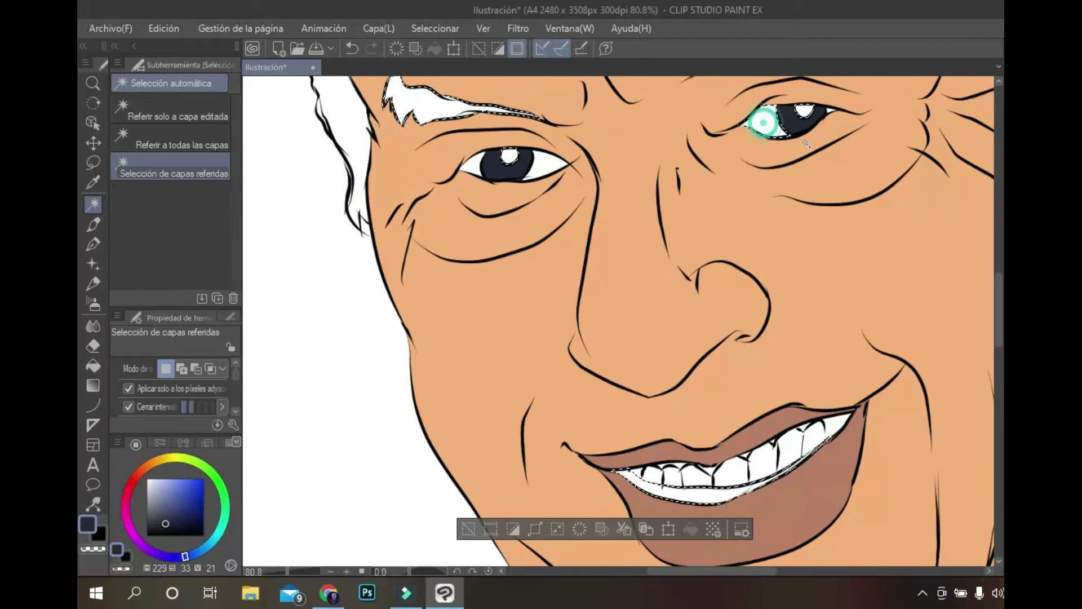
{"action": "left_click_drag", "start_coordinate": [779, 128], "coordinate": [683, 281]}
{"action": "key", "text": "g"}
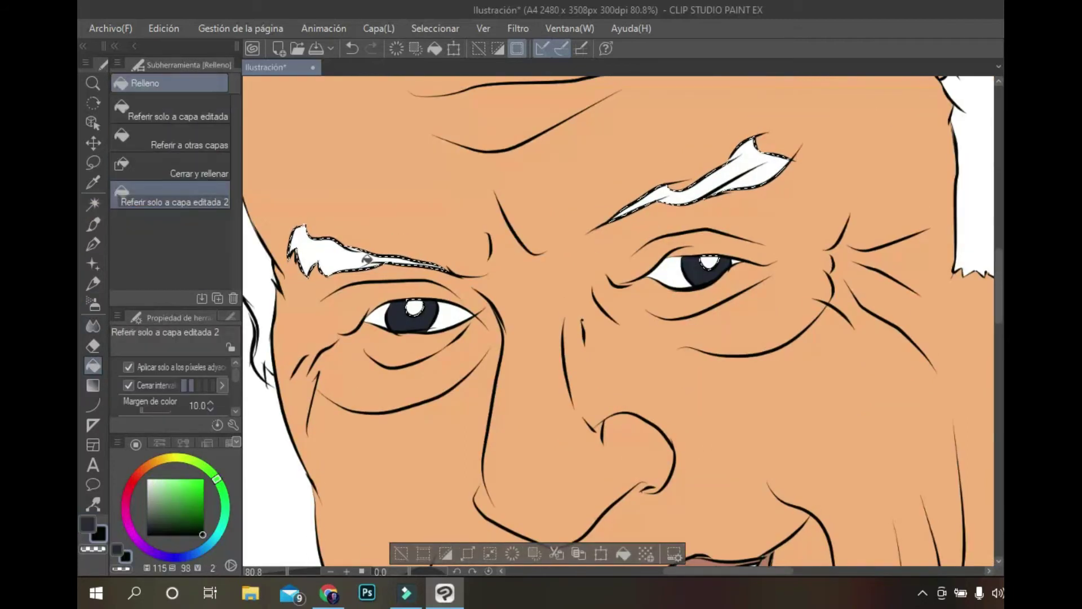
{"action": "scroll", "coordinate": [744, 261], "scroll_direction": "down", "scroll_amount": 5}
{"action": "key", "text": "ctrl+d"}
Select the gum areas above the teeth, fill them with light pinkish orange (H 19, S 37, V 99) and clear the selection.
{"action": "key", "text": "w"}
{"action": "left_click", "coordinate": [727, 236]}
{"action": "left_click", "coordinate": [763, 209], "text": "shift"}
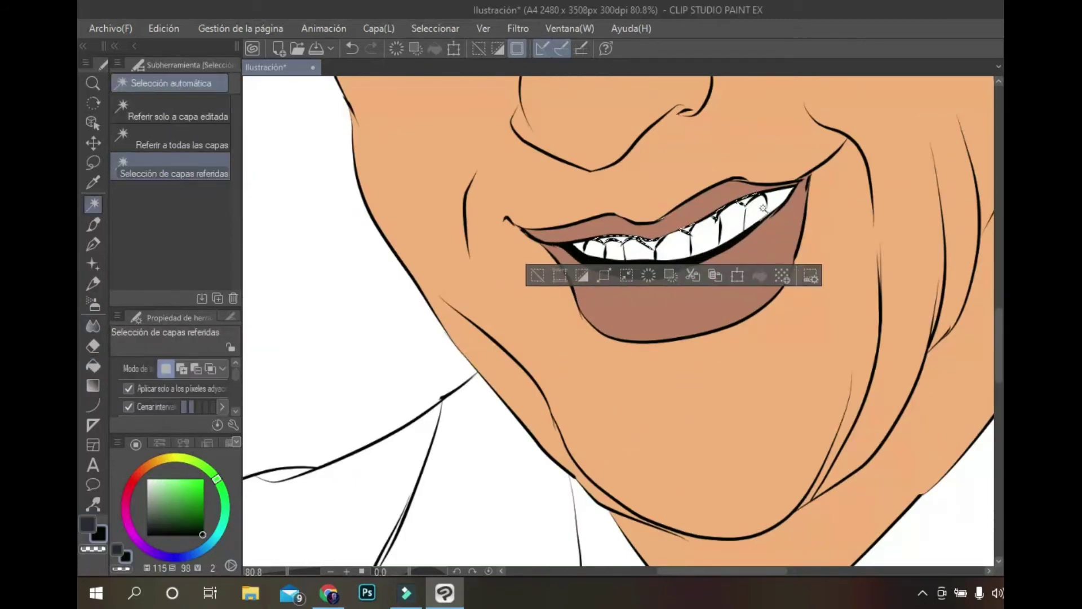
{"action": "key", "text": "g"}
{"action": "left_click", "coordinate": [970, 275], "text": "alt"}
{"action": "key", "text": "ctrl+d"}
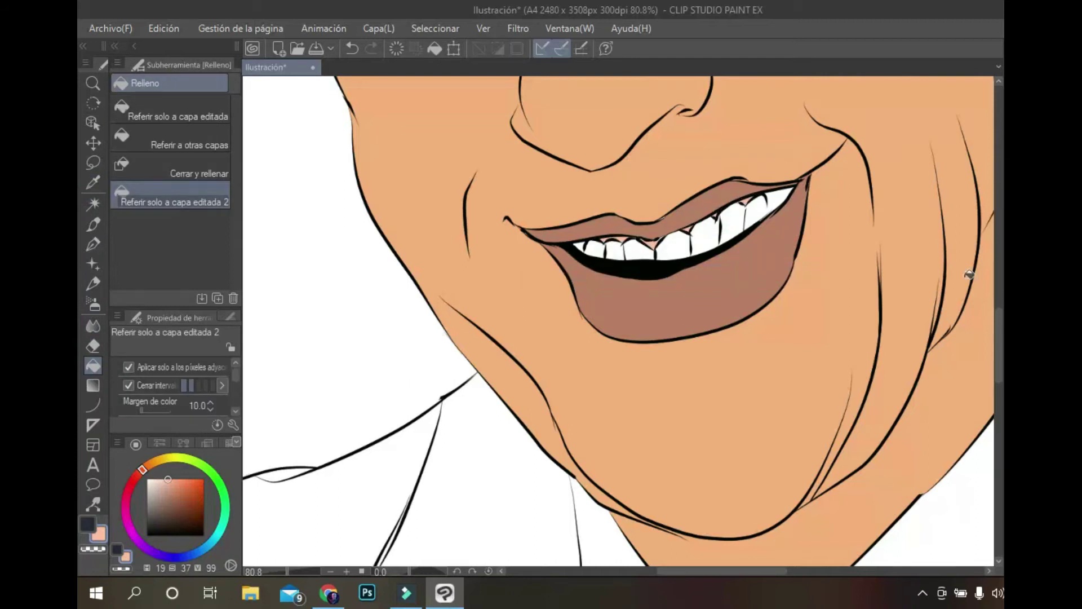
Select the remaining gap above the teeth near the mouth corner, fill it with dark reddish brown and clear the selection.
{"action": "key", "text": "p"}
{"action": "key", "text": "b"}
{"action": "key", "text": "w"}
{"action": "left_click", "coordinate": [777, 206]}
{"action": "key", "text": "g"}
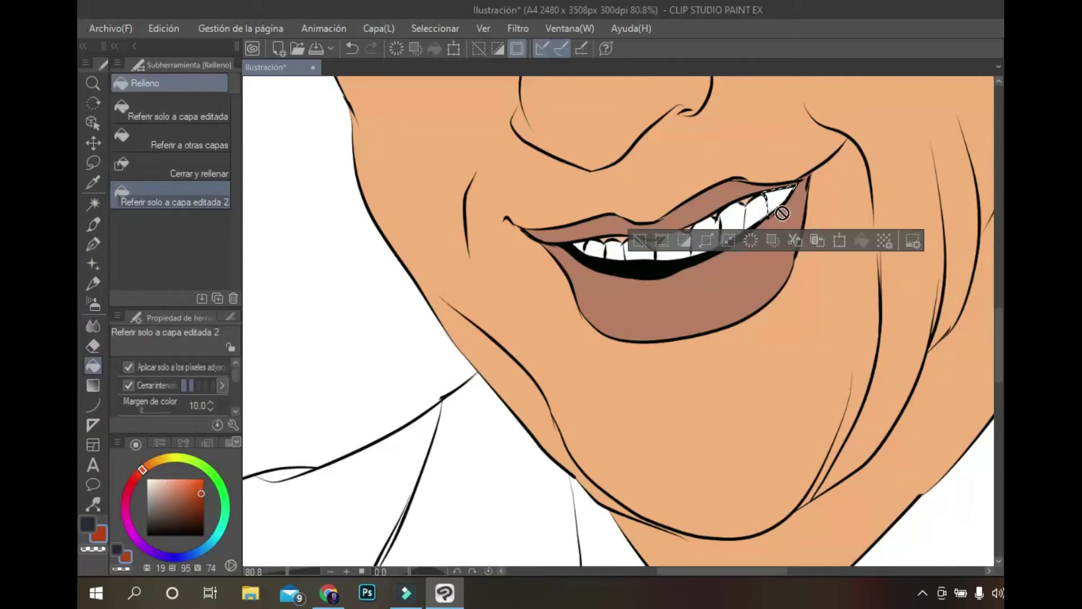
{"action": "left_click", "coordinate": [782, 213], "text": "alt"}
{"action": "key", "text": "ctrl+d"}
Select both halves of the jacket and fill them with dark grey (H 229, S 3, V 45).
{"action": "key", "text": "ctrl+0"}
{"action": "key", "text": "w"}
{"action": "left_click", "coordinate": [798, 422]}
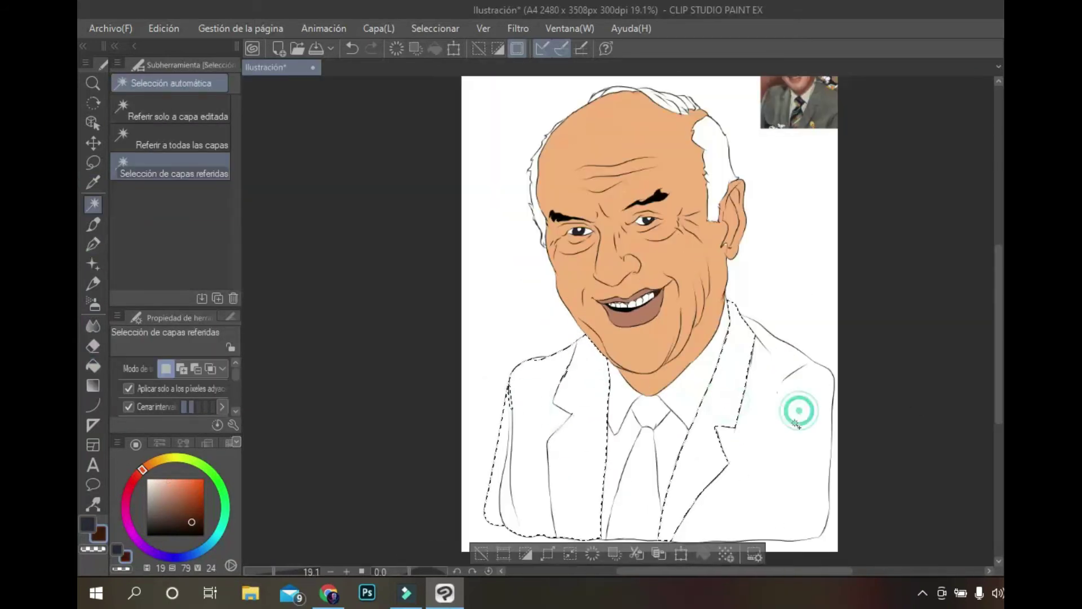
{"action": "key", "text": "g"}
{"action": "left_click", "coordinate": [786, 110], "text": "alt"}
{"action": "left_click", "coordinate": [586, 467]}
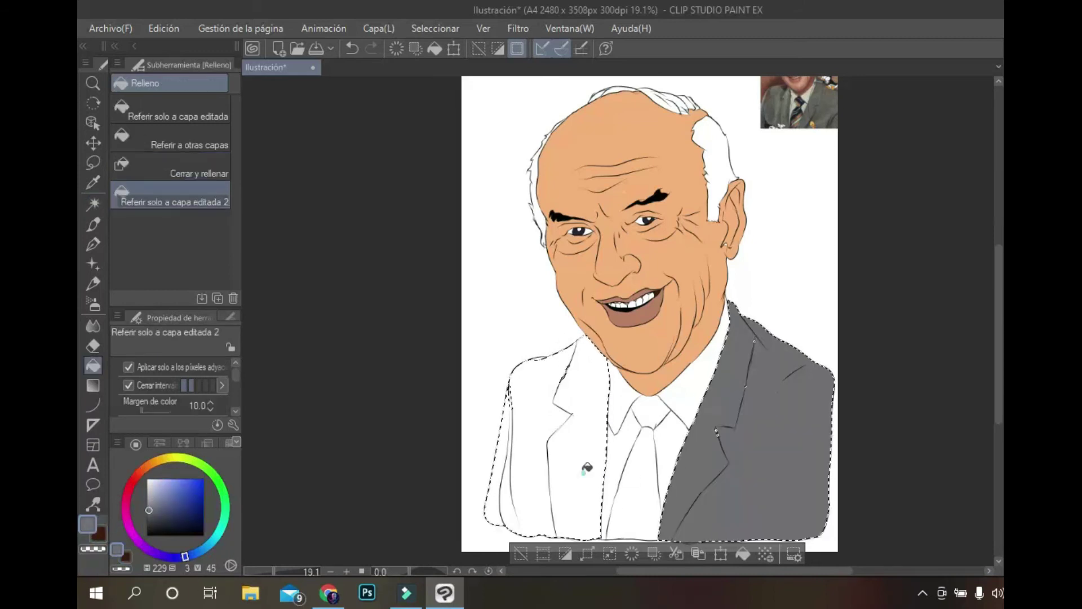
{"action": "left_click", "coordinate": [586, 468]}
Select the shirt and collar areas and fill them with light bluish grey (H 229, S 8, V 81).
{"action": "left_click", "coordinate": [637, 451], "text": "alt"}
{"action": "key", "text": "w"}
{"action": "left_click", "coordinate": [637, 479]}
{"action": "key", "text": "g"}
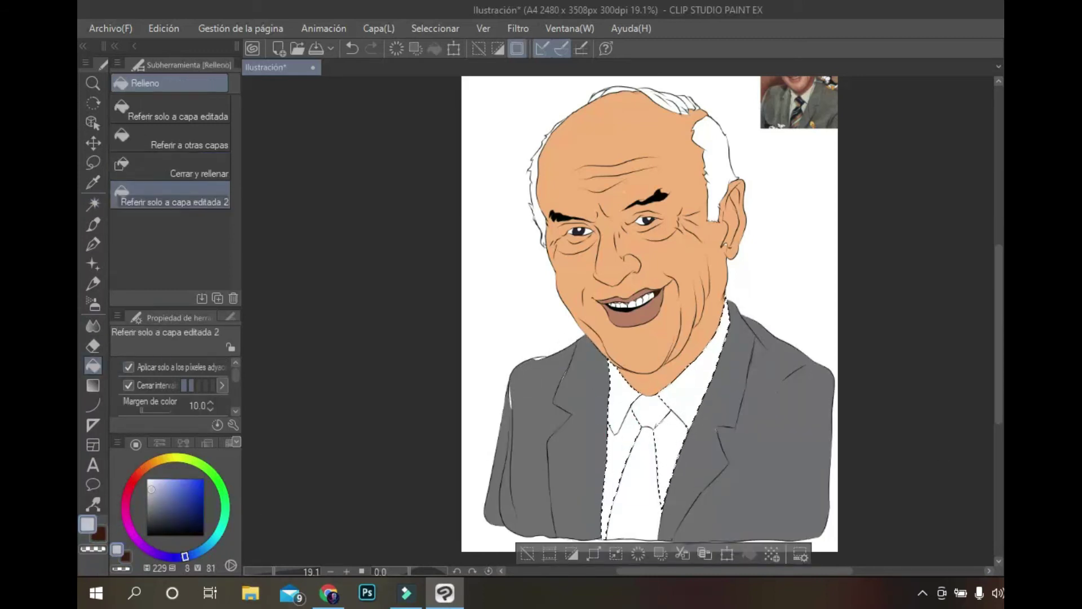
{"action": "left_click", "coordinate": [619, 429]}
Select the tie and its knot, fill them with ochre brown (H 35, S 83, V 63) and clear the selection.
{"action": "key", "text": "w"}
{"action": "left_click", "coordinate": [640, 479]}
{"action": "left_click", "coordinate": [153, 459]}
{"action": "left_click", "coordinate": [194, 499]}
{"action": "key", "text": "g"}
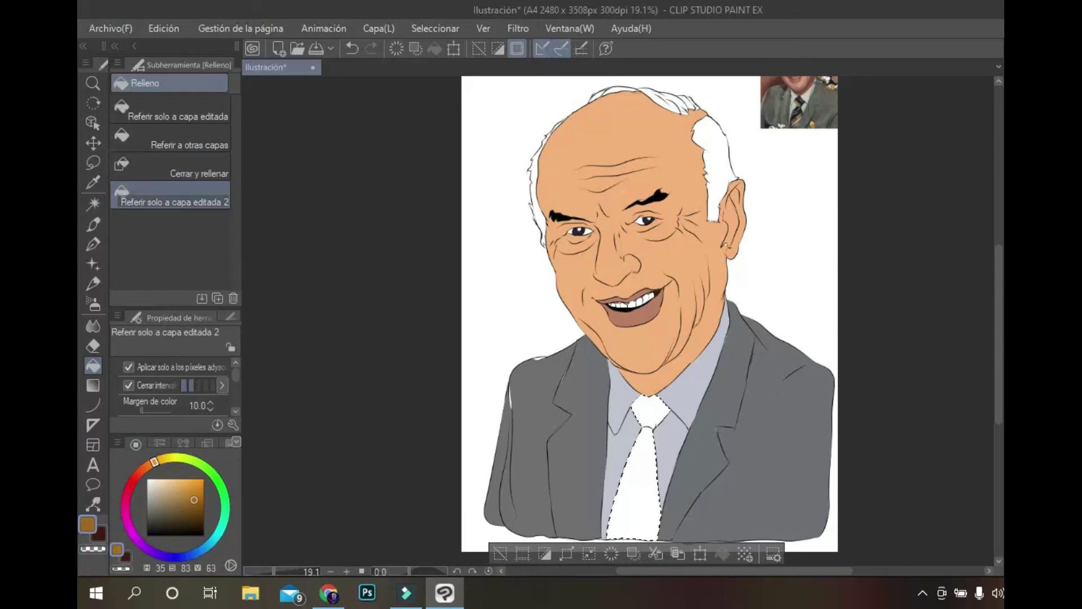
{"action": "left_click", "coordinate": [637, 473]}
{"action": "key", "text": "ctrl+d"}
Select the hair sections on both sides of the head, fill them with light grey (H 35, S 5, V 77) and clear the selection.
{"action": "key", "text": "w"}
{"action": "left_click", "coordinate": [711, 144]}
{"action": "left_click", "coordinate": [535, 225], "text": "shift"}
{"action": "scroll", "coordinate": [527, 222], "scroll_direction": "up", "scroll_amount": 8}
{"action": "scroll", "coordinate": [698, 427], "scroll_direction": "up", "scroll_amount": 5}
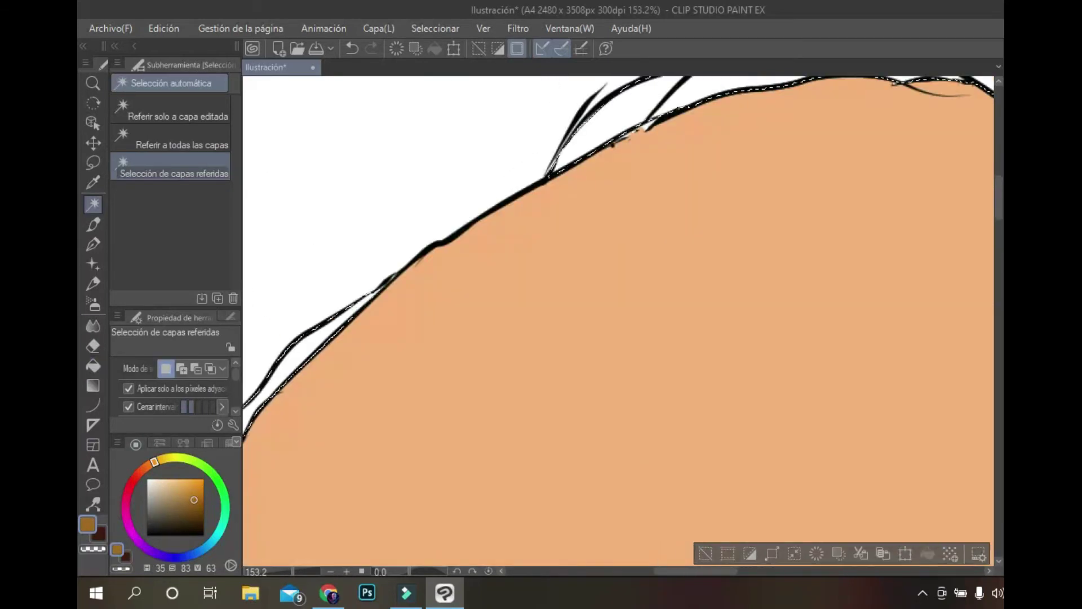
{"action": "scroll", "coordinate": [697, 427], "scroll_direction": "left", "scroll_amount": 5}
{"action": "scroll", "coordinate": [564, 338], "scroll_direction": "down", "scroll_amount": 5}
{"action": "left_click", "coordinate": [153, 491]}
{"action": "key", "text": "g"}
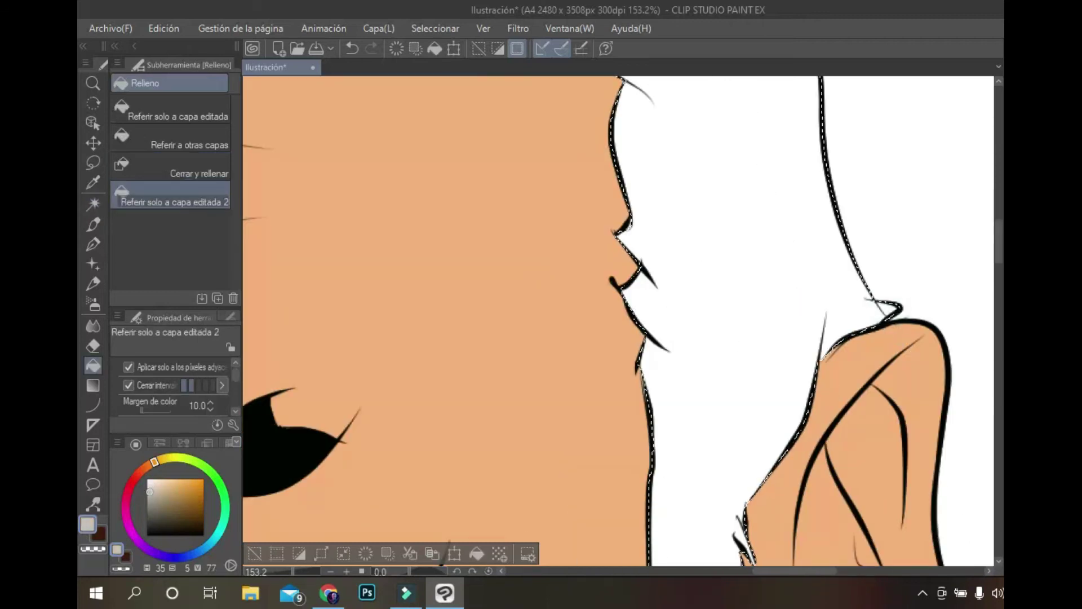
{"action": "left_click", "coordinate": [733, 282]}
{"action": "key", "text": "ctrl+d"}
{"action": "scroll", "coordinate": [620, 321], "scroll_direction": "down", "scroll_amount": 5}
{"action": "scroll", "coordinate": [620, 321], "scroll_direction": "down", "scroll_amount": 10}
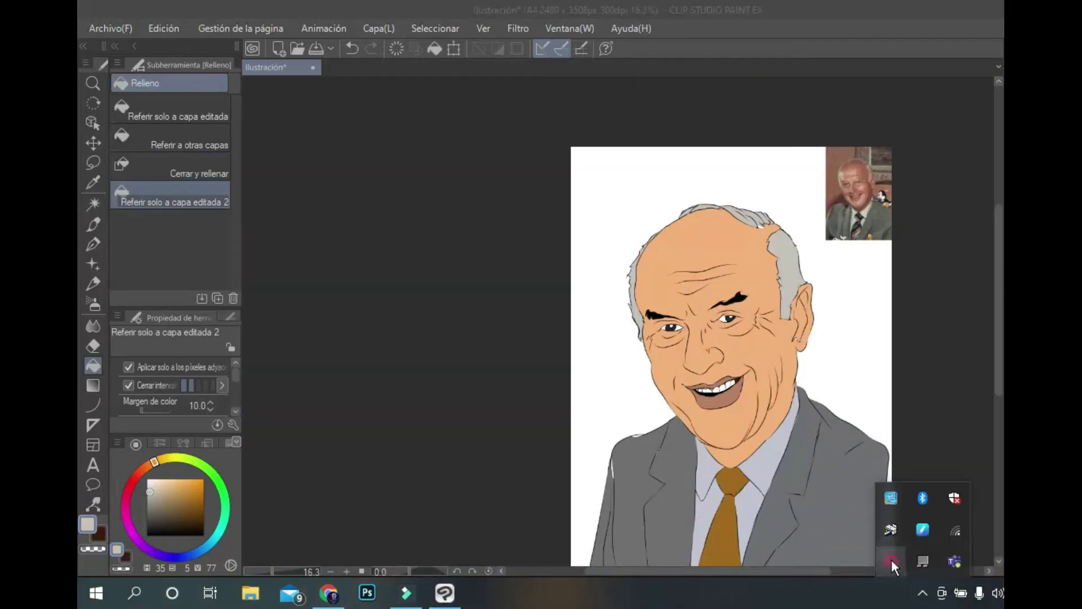
With the soft airbrush, add light skin highlights (H 27, S 23, V 97) to the face and darker orange-brown shadows (H 27, S 90, V 65) along its edges.
{"action": "key", "text": "i"}
{"action": "left_click", "coordinate": [165, 478]}
{"action": "key", "text": "b"}
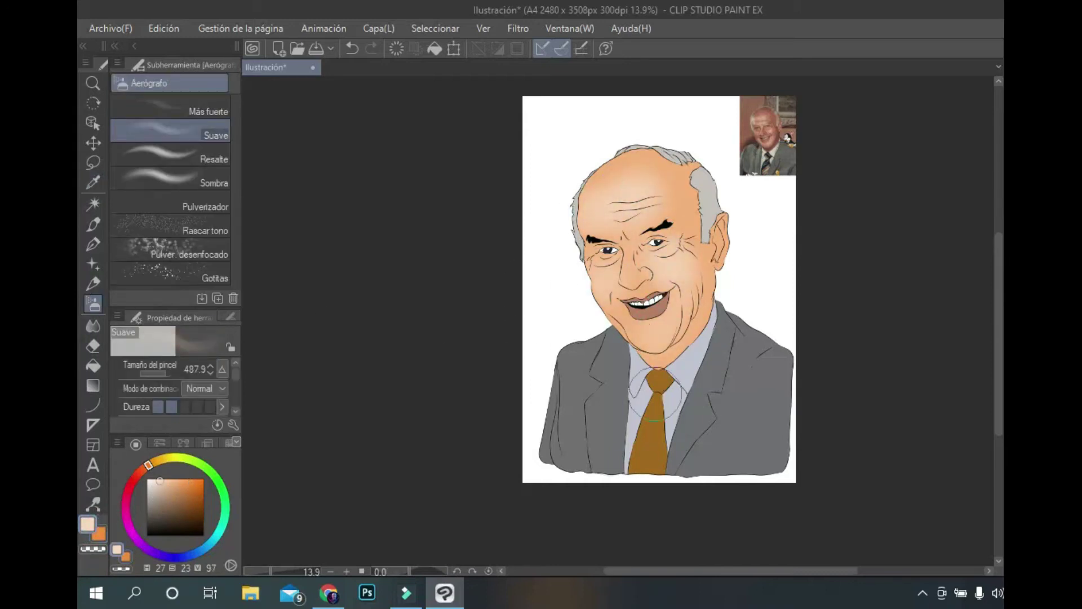
{"action": "left_click", "coordinate": [619, 224], "text": "alt"}
{"action": "mouse_move", "coordinate": [620, 164]}
{"action": "left_mouse_down"}
{"action": "mouse_move", "coordinate": [693, 170]}
{"action": "mouse_move", "coordinate": [711, 250]}
{"action": "left_mouse_up"}
{"action": "left_click", "coordinate": [601, 299], "text": "alt"}
{"action": "left_click_drag", "start_coordinate": [702, 194], "coordinate": [605, 311]}
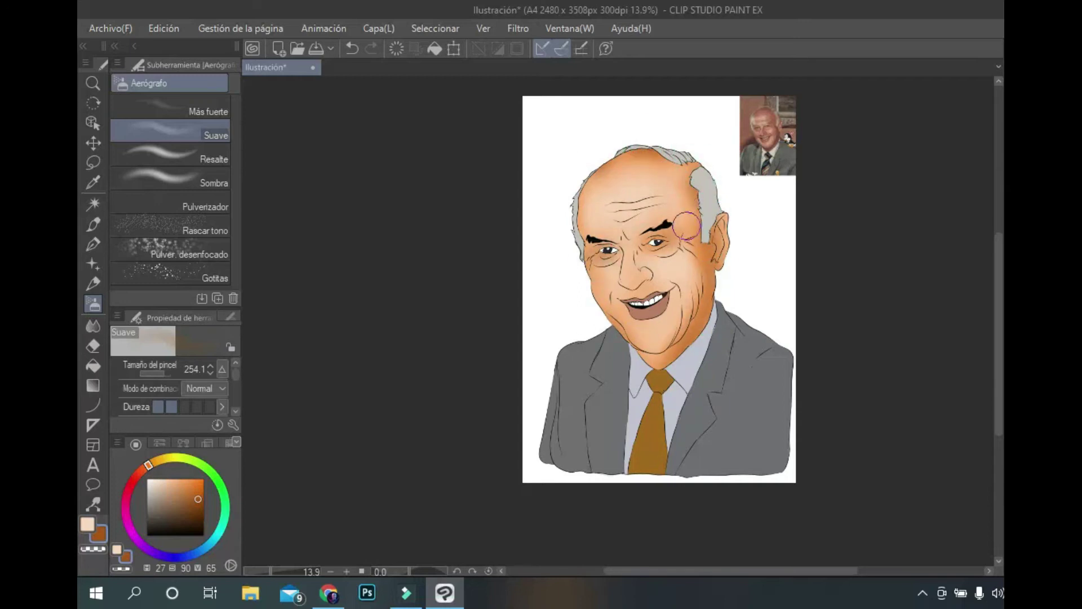
{"action": "left_click_drag", "start_coordinate": [677, 183], "coordinate": [668, 208]}
Airbrush pale highlights (H 27, S 5, V 92) and orange shadows (H 27, S 74, V 97) around the eyes, nose and cheeks.
{"action": "left_click", "coordinate": [596, 253], "text": "alt"}
{"action": "left_click", "coordinate": [150, 483]}
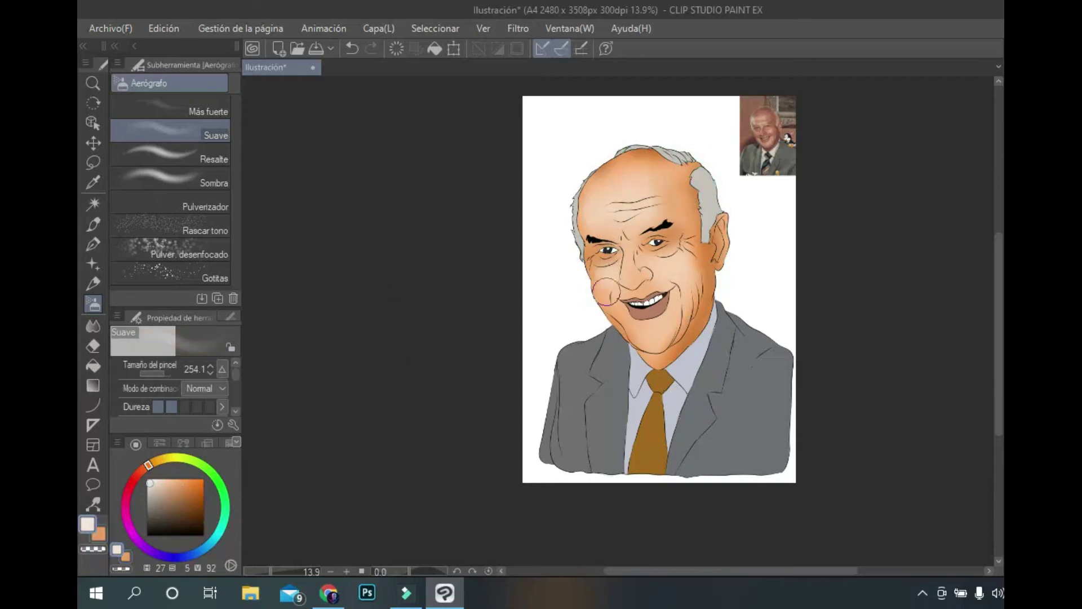
{"action": "left_click", "coordinate": [180, 478]}
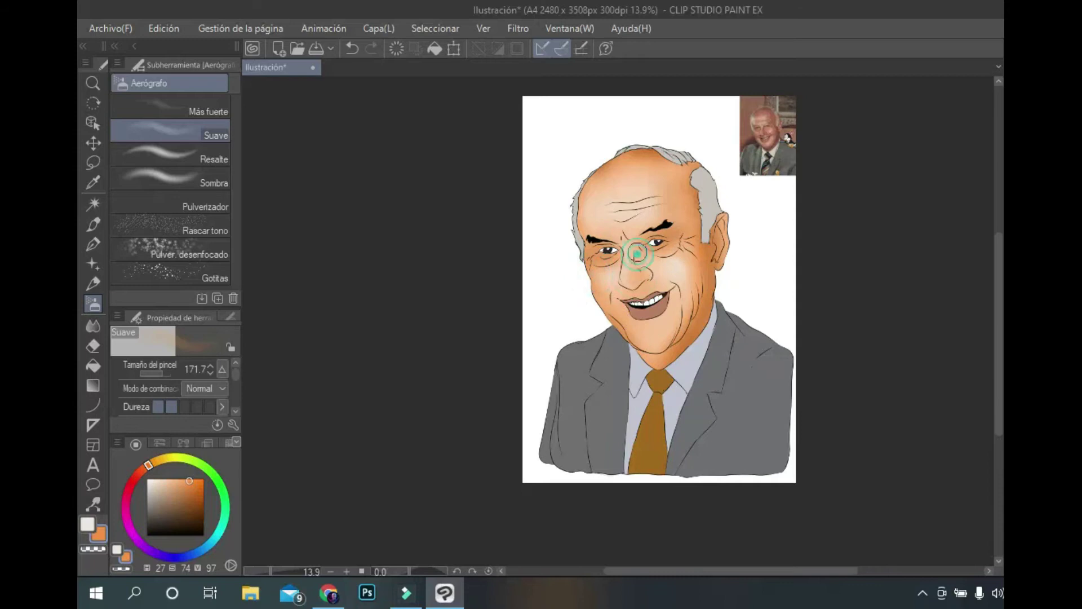
{"action": "scroll", "coordinate": [665, 215], "scroll_direction": "up", "scroll_amount": 4}
{"action": "mouse_move", "coordinate": [606, 333]}
{"action": "left_mouse_down"}
{"action": "mouse_move", "coordinate": [659, 338]}
{"action": "mouse_move", "coordinate": [797, 411]}
{"action": "left_mouse_up"}
{"action": "mouse_move", "coordinate": [428, 338]}
{"action": "left_mouse_down"}
{"action": "mouse_move", "coordinate": [496, 361]}
{"action": "mouse_move", "coordinate": [437, 396]}
{"action": "left_mouse_up"}
{"action": "left_click_drag", "start_coordinate": [516, 476], "coordinate": [541, 473]}
{"action": "left_click", "coordinate": [539, 463], "text": "alt"}
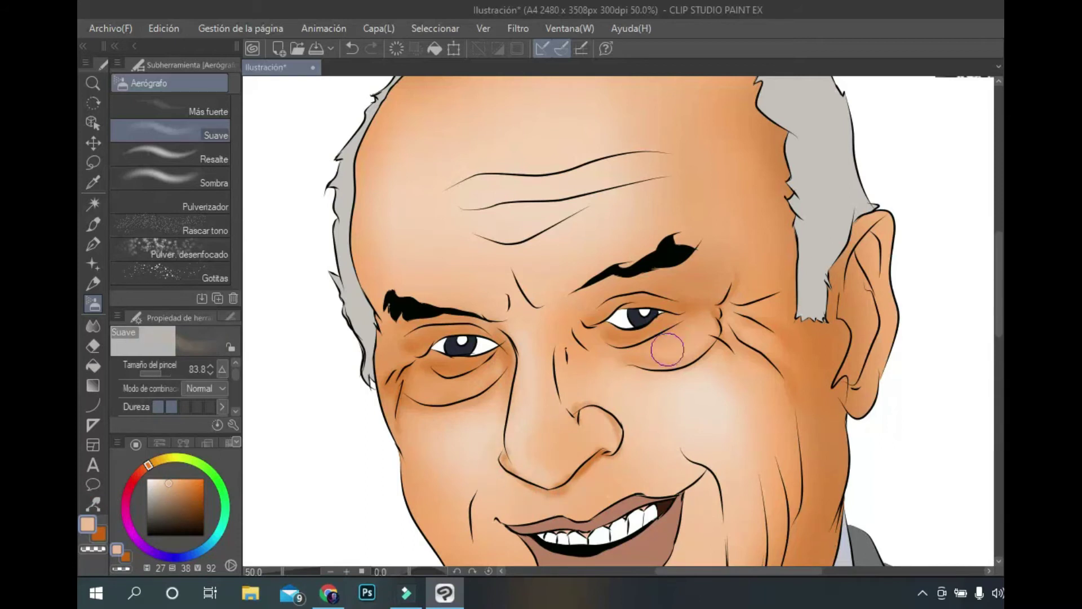
Airbrush orange shading inside the ear, around the mouth and under the lower lip.
{"action": "left_click_drag", "start_coordinate": [893, 265], "coordinate": [764, 228]}
{"action": "left_click", "coordinate": [186, 482]}
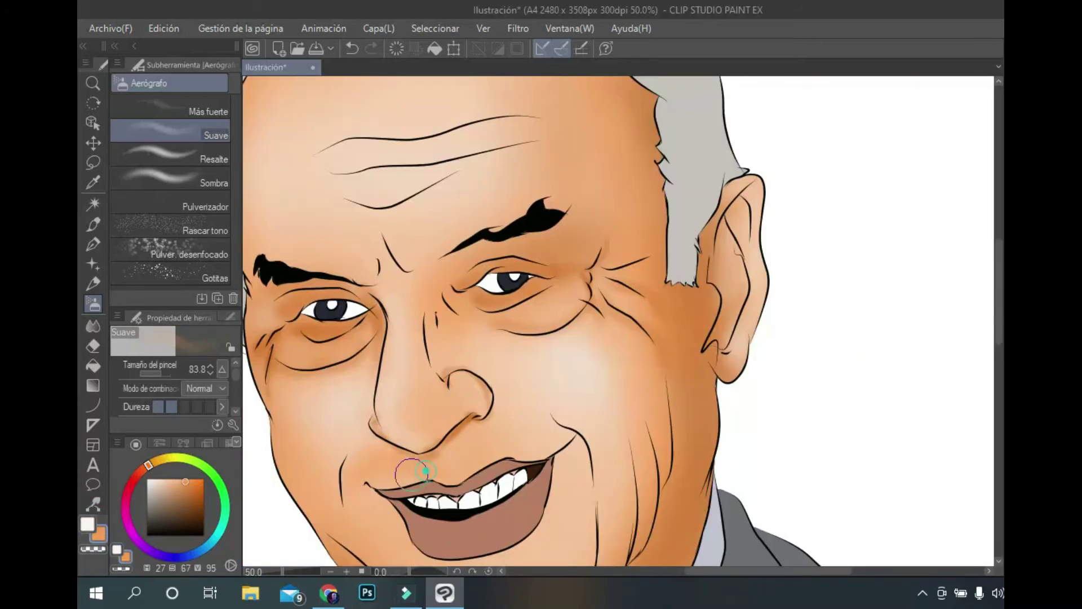
{"action": "scroll", "coordinate": [426, 472], "scroll_direction": "down", "scroll_amount": 3}
{"action": "left_click", "coordinate": [522, 382], "text": "alt"}
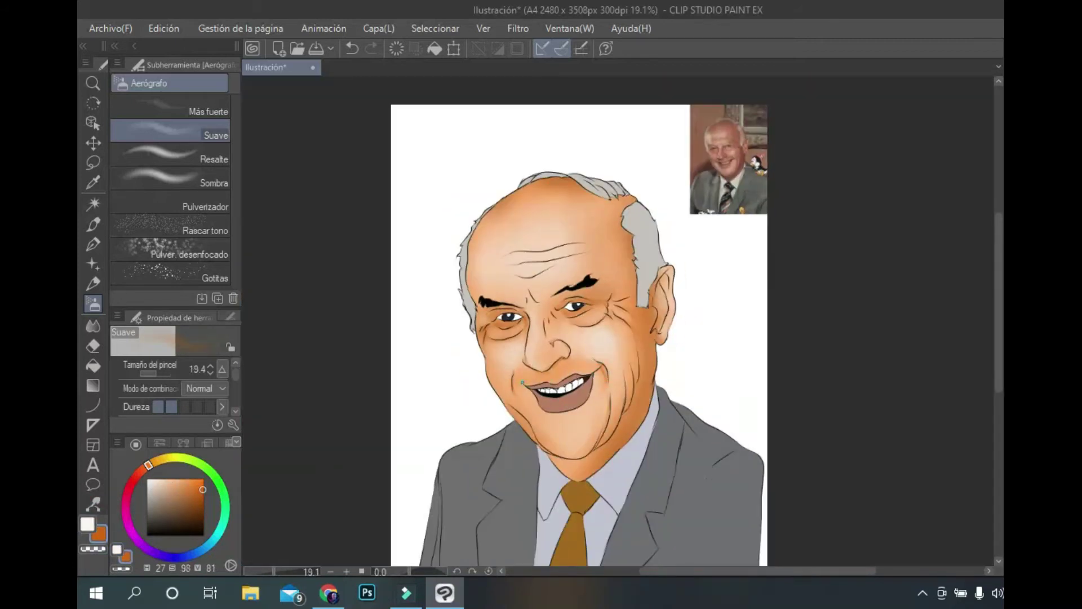
{"action": "left_click", "coordinate": [555, 420], "text": "alt"}
Airbrush brown age spots (H 27, S 97, V 59) on the scalp and temple, and speckle the skin with the Rascar tono brush at 21 opacity.
{"action": "mouse_move", "coordinate": [518, 192]}
{"action": "left_mouse_down"}
{"action": "mouse_move", "coordinate": [507, 190]}
{"action": "mouse_move", "coordinate": [552, 189]}
{"action": "left_mouse_up"}
{"action": "left_click", "coordinate": [595, 204]}
{"action": "left_click_drag", "start_coordinate": [592, 234], "coordinate": [594, 252]}
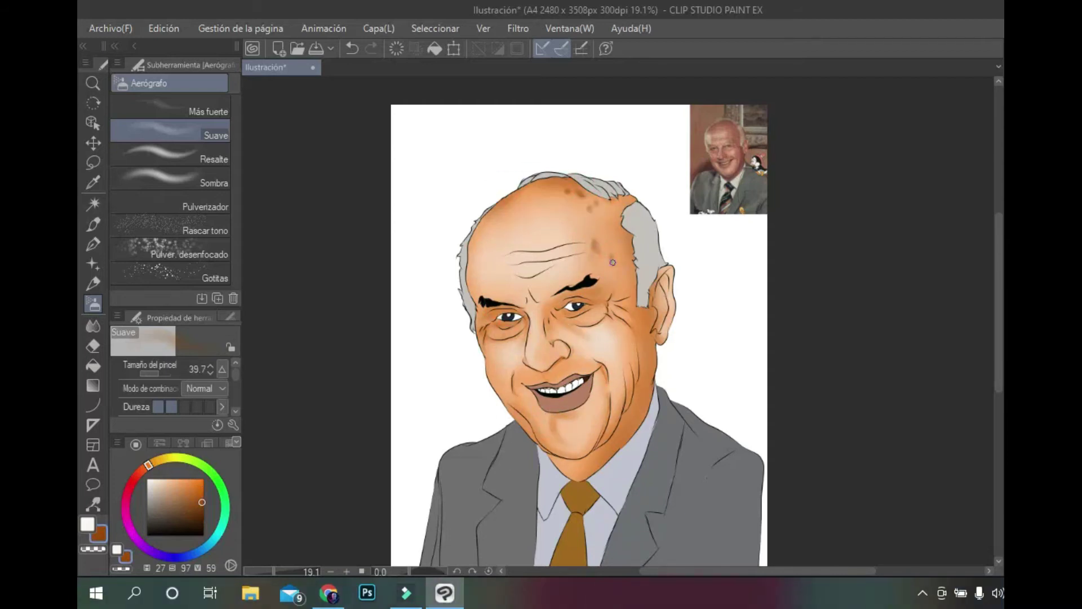
{"action": "scroll", "coordinate": [732, 127], "scroll_direction": "up", "scroll_amount": 5}
{"action": "key", "text": "ctrl+z"}
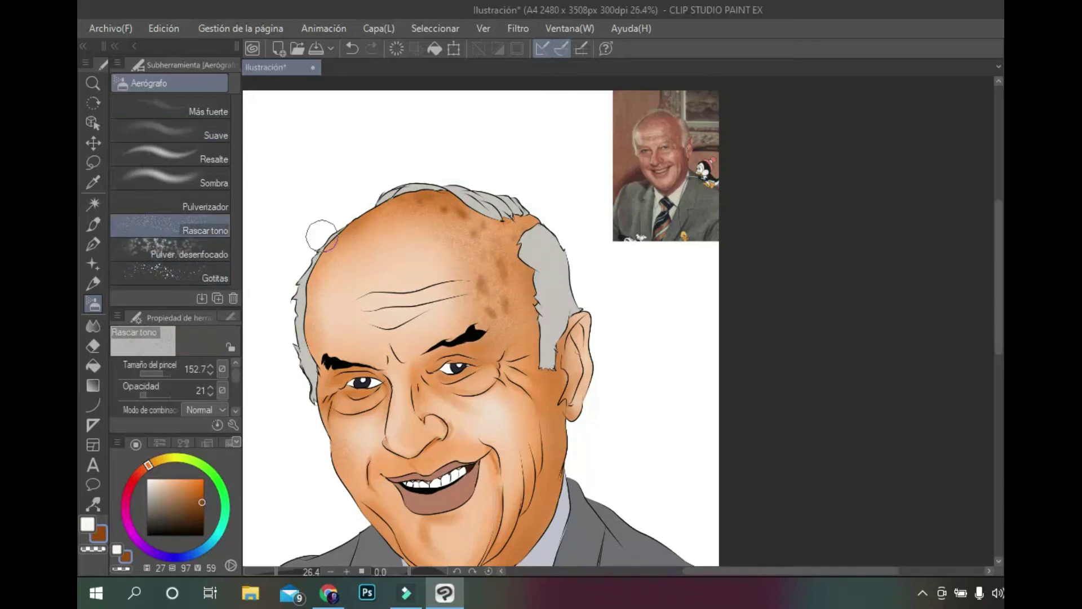
{"action": "scroll", "coordinate": [538, 334], "scroll_direction": "down", "scroll_amount": 3}
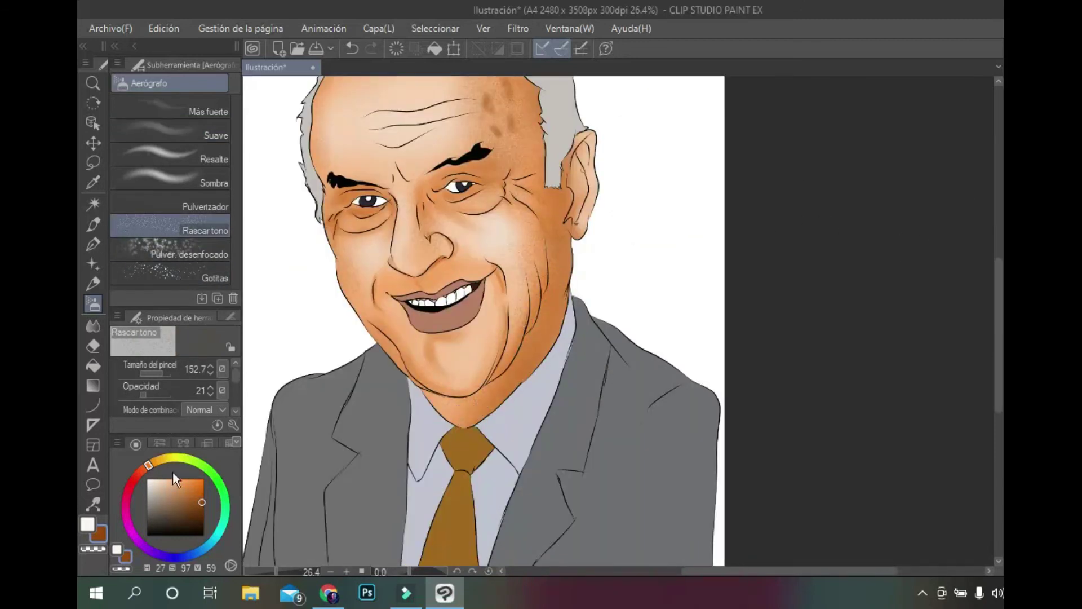
Deepen the face's shadows around the eyes, temple and jaw with the soft airbrush in brown (H 27, S 95, V 66).
{"action": "left_click", "coordinate": [169, 130]}
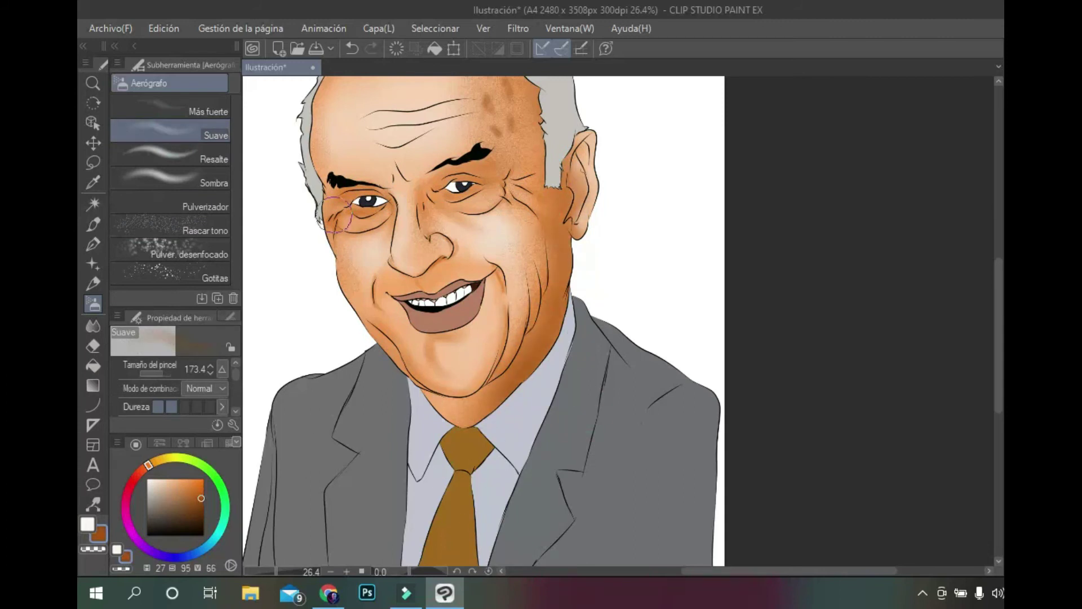
{"action": "mouse_move", "coordinate": [334, 216]}
{"action": "left_mouse_down"}
{"action": "mouse_move", "coordinate": [384, 180]}
{"action": "mouse_move", "coordinate": [527, 158]}
{"action": "left_mouse_up"}
{"action": "scroll", "coordinate": [560, 105], "scroll_direction": "up", "scroll_amount": 2}
{"action": "scroll", "coordinate": [559, 105], "scroll_direction": "left", "scroll_amount": 2}
Add finer dark brown shadows (H 27, S 97, V 45) around the eyes and more spots along the top of the scalp.
{"action": "mouse_move", "coordinate": [496, 468]}
{"action": "left_mouse_down"}
{"action": "mouse_move", "coordinate": [560, 476]}
{"action": "mouse_move", "coordinate": [601, 266]}
{"action": "left_mouse_up"}
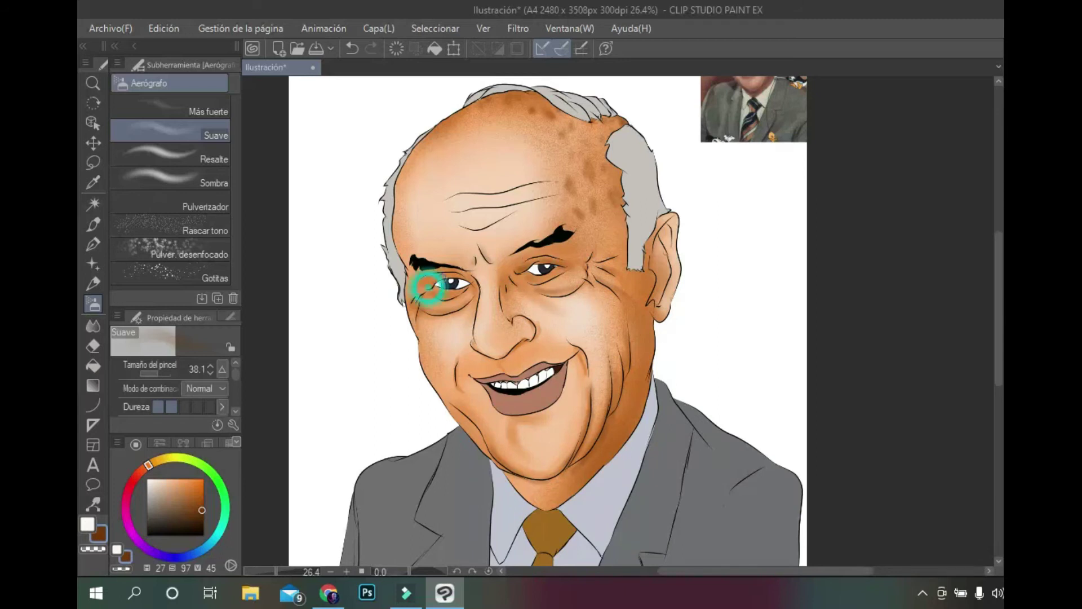
{"action": "scroll", "coordinate": [429, 288], "scroll_direction": "up", "scroll_amount": 2}
{"action": "scroll", "coordinate": [428, 288], "scroll_direction": "left", "scroll_amount": 1}
{"action": "scroll", "coordinate": [507, 366], "scroll_direction": "right", "scroll_amount": 1}
{"action": "scroll", "coordinate": [507, 366], "scroll_direction": "up", "scroll_amount": 1}
{"action": "scroll", "coordinate": [570, 453], "scroll_direction": "down", "scroll_amount": 2}
{"action": "scroll", "coordinate": [571, 452], "scroll_direction": "left", "scroll_amount": 1}
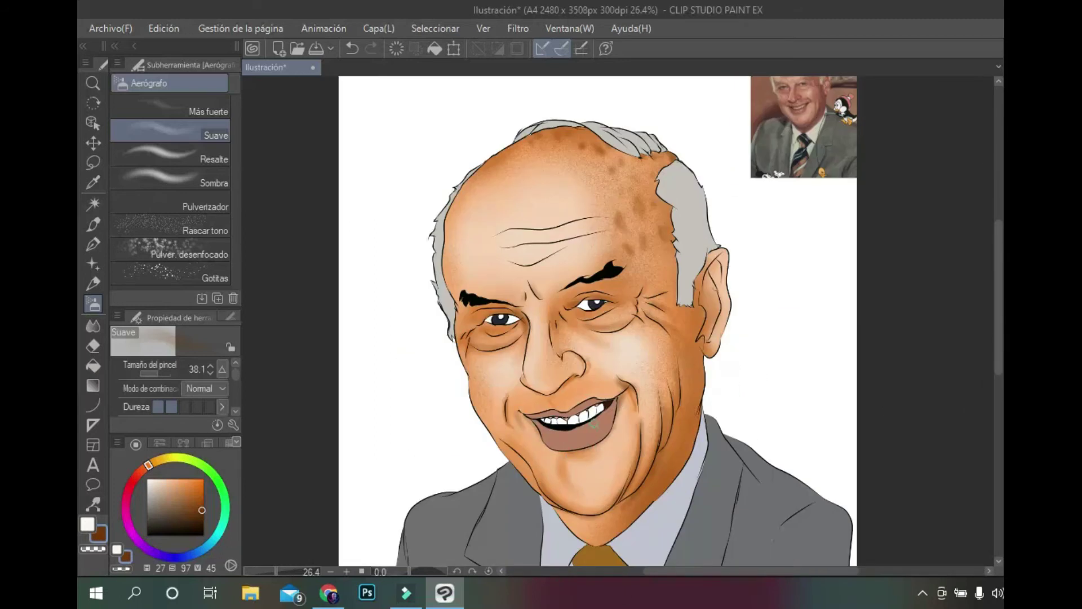
Airbrush a soft reddish blush (H 19, S 63, V 98) onto the cheeks.
{"action": "scroll", "coordinate": [597, 315], "scroll_direction": "down", "scroll_amount": 2}
{"action": "left_click", "coordinate": [541, 186], "text": "alt"}
{"action": "left_click_drag", "start_coordinate": [535, 265], "coordinate": [614, 406], "text": "ctrl+alt"}
{"action": "scroll", "coordinate": [620, 228], "scroll_direction": "up", "scroll_amount": 3}
{"action": "scroll", "coordinate": [620, 228], "scroll_direction": "left", "scroll_amount": 2}
{"action": "left_click", "coordinate": [631, 259], "text": "alt"}
{"action": "left_click", "coordinate": [733, 417], "text": "alt"}
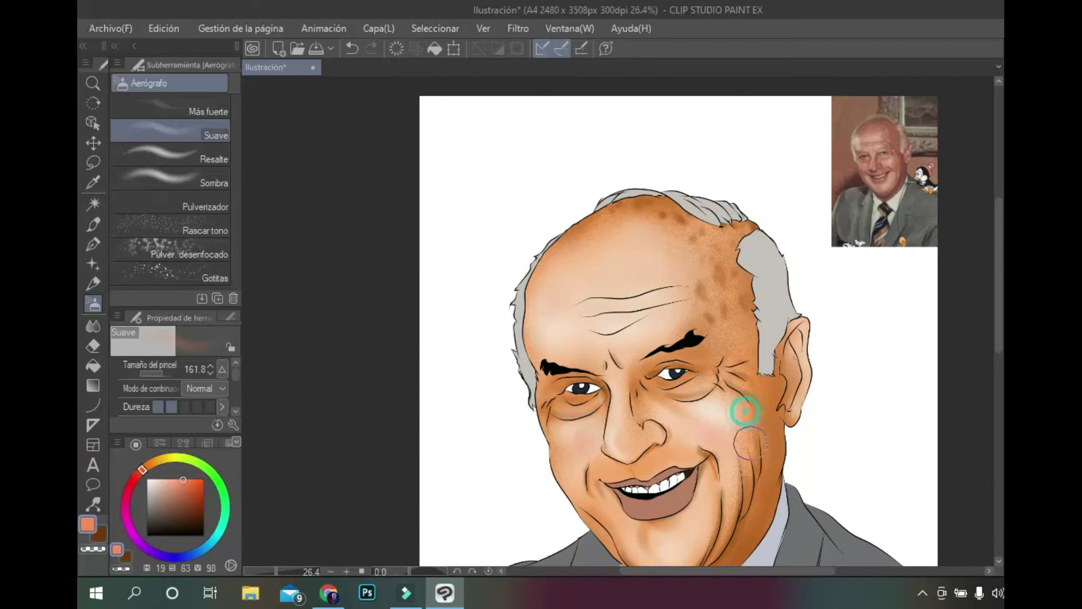
Sample the jacket's grey and airbrush soft fold shading over its lapels and left side.
{"action": "key", "text": "ctrl+minus"}
{"action": "key", "text": "i"}
{"action": "left_click_drag", "start_coordinate": [599, 472], "coordinate": [87, 518]}
{"action": "key", "text": "b"}
{"action": "left_click_drag", "start_coordinate": [574, 428], "coordinate": [581, 558]}
{"action": "mouse_move", "coordinate": [536, 495]}
{"action": "left_mouse_down"}
{"action": "mouse_move", "coordinate": [431, 397]}
{"action": "mouse_move", "coordinate": [454, 383]}
{"action": "left_mouse_up"}
{"action": "mouse_move", "coordinate": [493, 347]}
{"action": "left_mouse_down"}
{"action": "mouse_move", "coordinate": [505, 473]}
{"action": "mouse_move", "coordinate": [459, 387]}
{"action": "mouse_move", "coordinate": [471, 477]}
{"action": "left_mouse_up"}
Airbrush narrower light grey (H 225, S 2, V 72) and dark grey (H 225, S 2, V 24) folds on the jacket's right side and left sleeve.
{"action": "key", "text": "bracketleft"}
{"action": "mouse_move", "coordinate": [608, 473]}
{"action": "left_mouse_down"}
{"action": "mouse_move", "coordinate": [610, 334]}
{"action": "mouse_move", "coordinate": [620, 394]}
{"action": "left_mouse_up"}
{"action": "mouse_move", "coordinate": [621, 346]}
{"action": "left_mouse_down"}
{"action": "mouse_move", "coordinate": [631, 474]}
{"action": "mouse_move", "coordinate": [654, 485]}
{"action": "left_mouse_up"}
{"action": "key", "text": "bracketright"}
{"action": "left_click", "coordinate": [430, 387], "text": "alt"}
{"action": "key", "text": "bracketleft"}
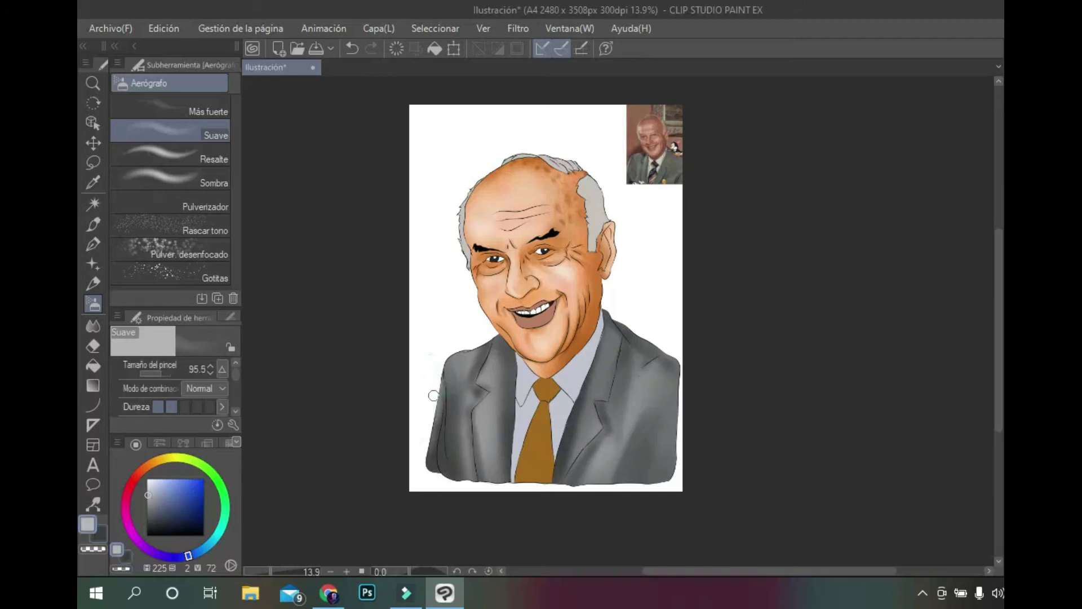
{"action": "left_click", "coordinate": [634, 482], "text": "alt"}
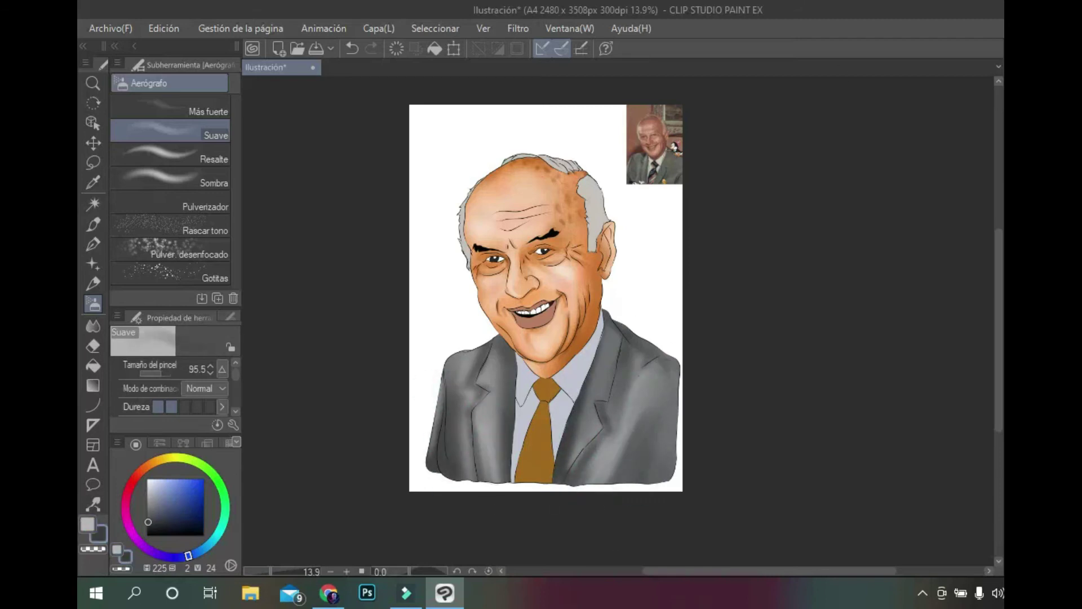
Sample the iris colour and airbrush lighter grey-blue (H 229, S 10, V 40) shading into both irises.
{"action": "scroll", "coordinate": [522, 361], "scroll_direction": "up", "scroll_amount": 10}
{"action": "key", "text": "i"}
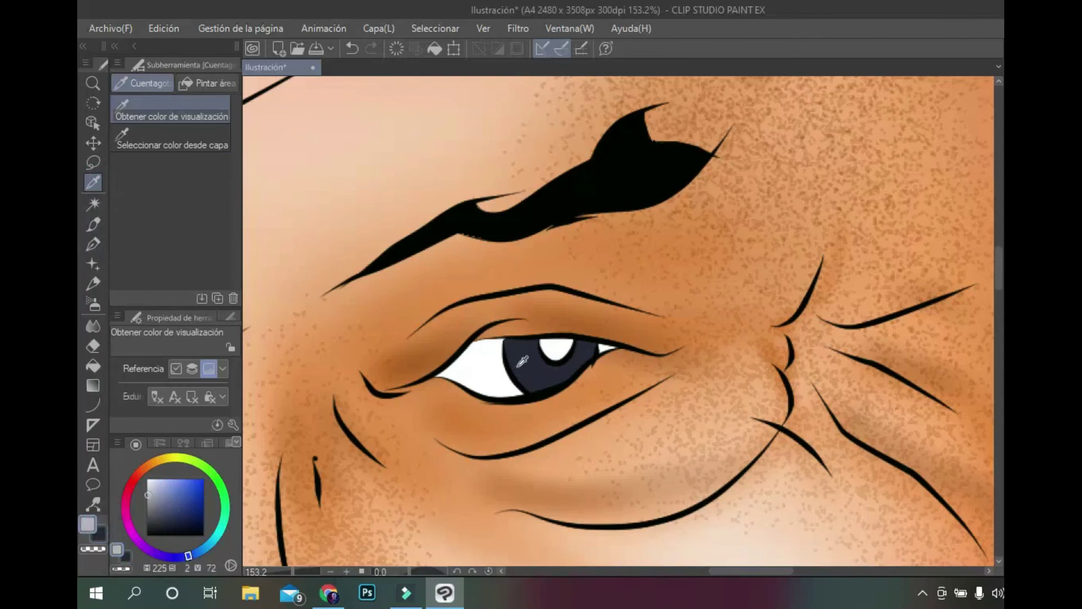
{"action": "key", "text": "b"}
{"action": "mouse_move", "coordinate": [510, 360]}
{"action": "left_mouse_down"}
{"action": "mouse_move", "coordinate": [558, 361]}
{"action": "mouse_move", "coordinate": [529, 392]}
{"action": "mouse_move", "coordinate": [541, 381]}
{"action": "left_mouse_up"}
{"action": "left_click", "coordinate": [524, 372], "text": "alt"}
{"action": "left_click_drag", "start_coordinate": [541, 381], "coordinate": [982, 141]}
{"action": "key", "text": "ctrl+z"}
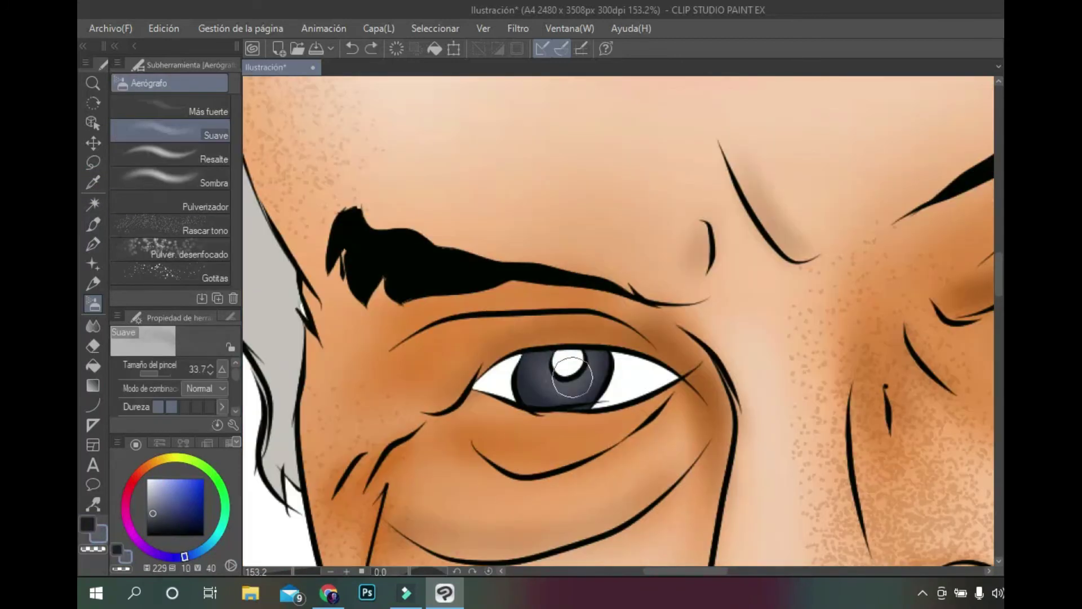
Select both pupils and airbrush them near-black (H 229, S 12, V 13) with a small white glint (H 200, S 3, V 100).
{"action": "key", "text": "w"}
{"action": "left_click", "coordinate": [563, 389]}
{"action": "left_click_drag", "start_coordinate": [563, 389], "coordinate": [282, 552]}
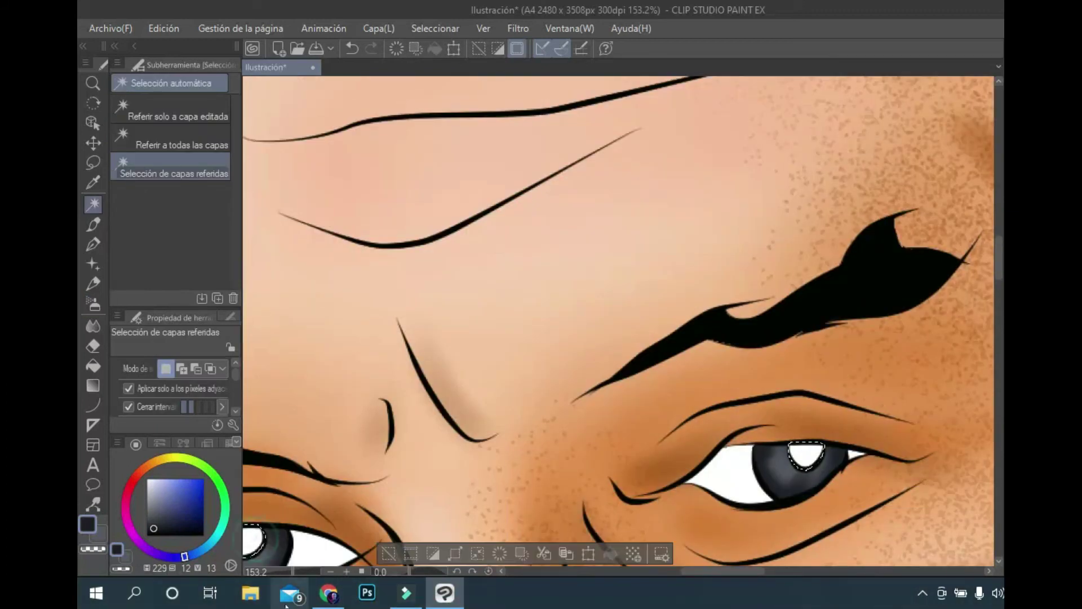
{"action": "key", "text": "b"}
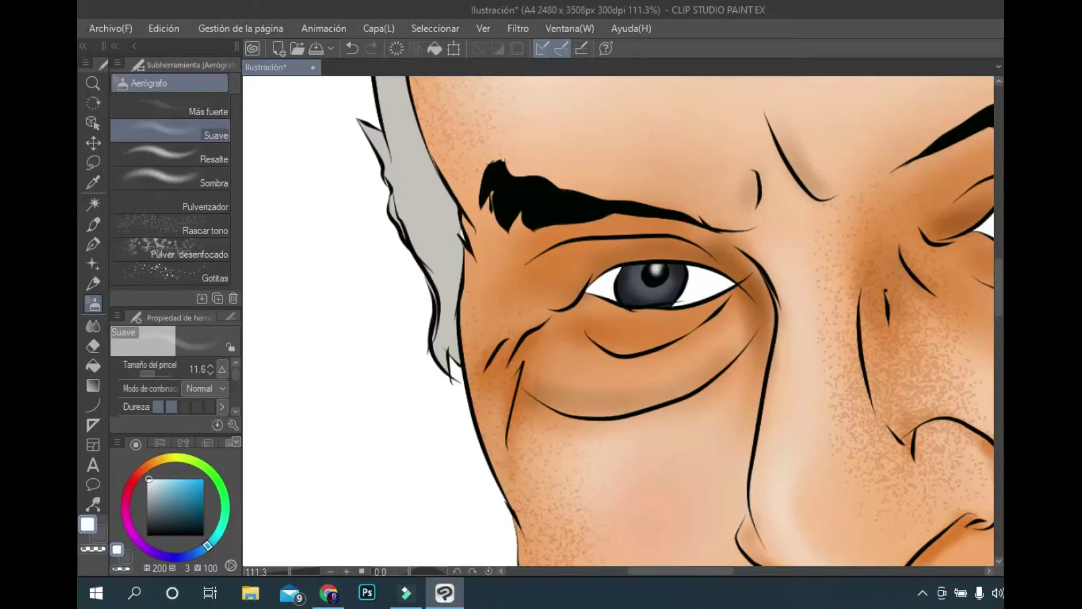
Airbrush light pink highlights (H 19, S 34, V 92) and brown shadows (H 19, S 40, V 44) onto the lips.
{"action": "scroll", "coordinate": [620, 321], "scroll_direction": "down", "scroll_amount": 10}
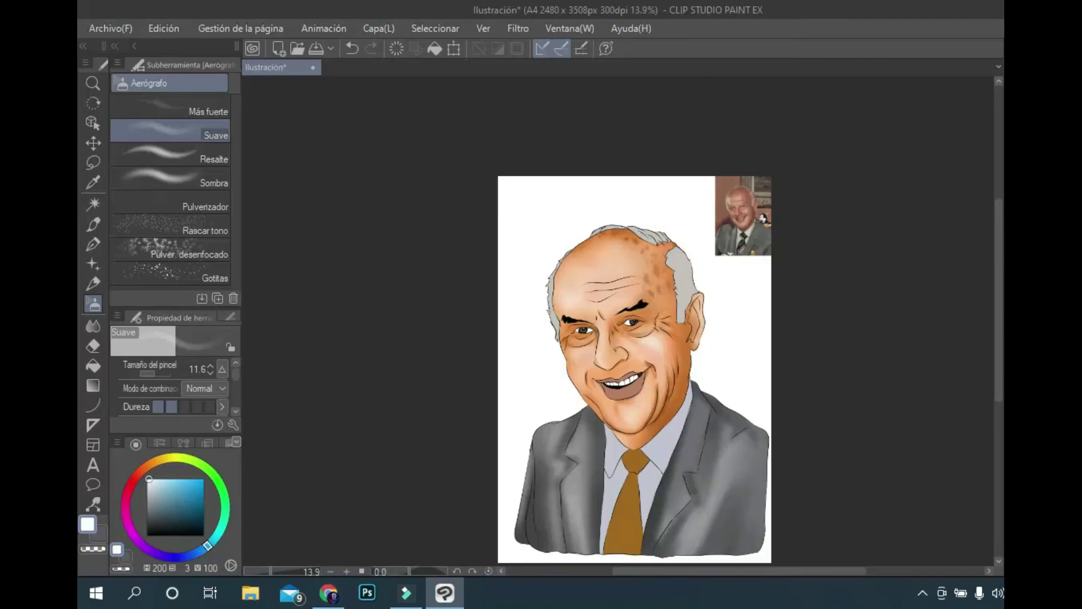
{"action": "left_click", "coordinate": [620, 418], "text": "alt"}
{"action": "scroll", "coordinate": [597, 296], "scroll_direction": "up", "scroll_amount": 5}
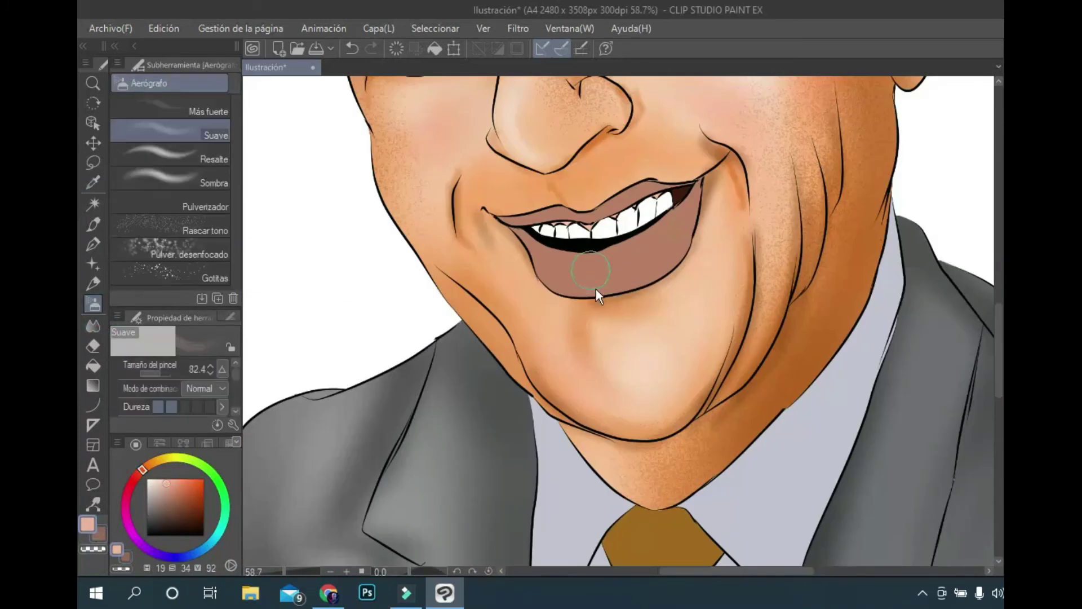
{"action": "mouse_move", "coordinate": [563, 259]}
{"action": "left_mouse_down"}
{"action": "mouse_move", "coordinate": [647, 223]}
{"action": "mouse_move", "coordinate": [657, 229]}
{"action": "mouse_move", "coordinate": [569, 270]}
{"action": "mouse_move", "coordinate": [561, 213]}
{"action": "mouse_move", "coordinate": [691, 186]}
{"action": "left_mouse_up"}
{"action": "left_click", "coordinate": [558, 282], "text": "alt"}
{"action": "left_click", "coordinate": [624, 278], "text": "alt"}
{"action": "scroll", "coordinate": [401, 401], "scroll_direction": "down", "scroll_amount": 3}
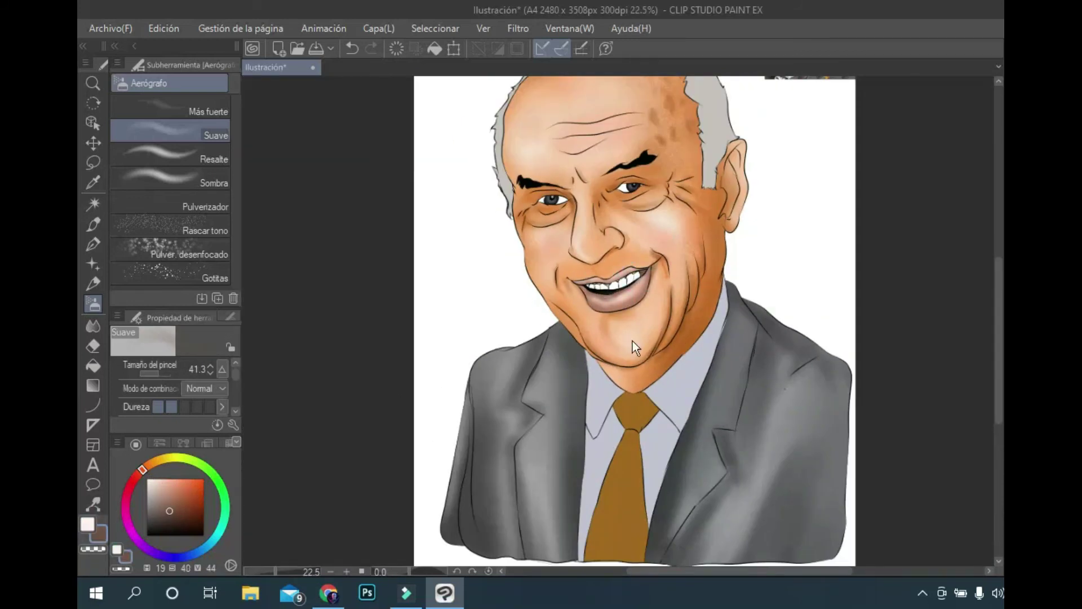
Ink fine dark grey hair strokes (H 19, S 10, V 21) into both eyebrows with the Maru pen.
{"action": "key", "text": "p"}
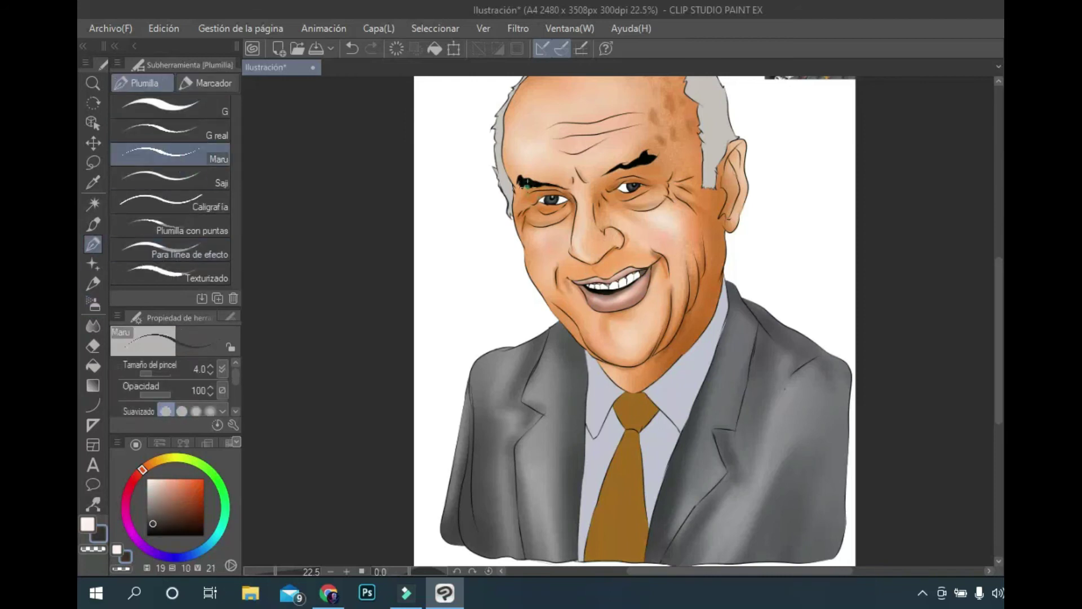
{"action": "scroll", "coordinate": [534, 117], "scroll_direction": "up", "scroll_amount": 6}
{"action": "left_click_drag", "start_coordinate": [468, 453], "coordinate": [544, 470]}
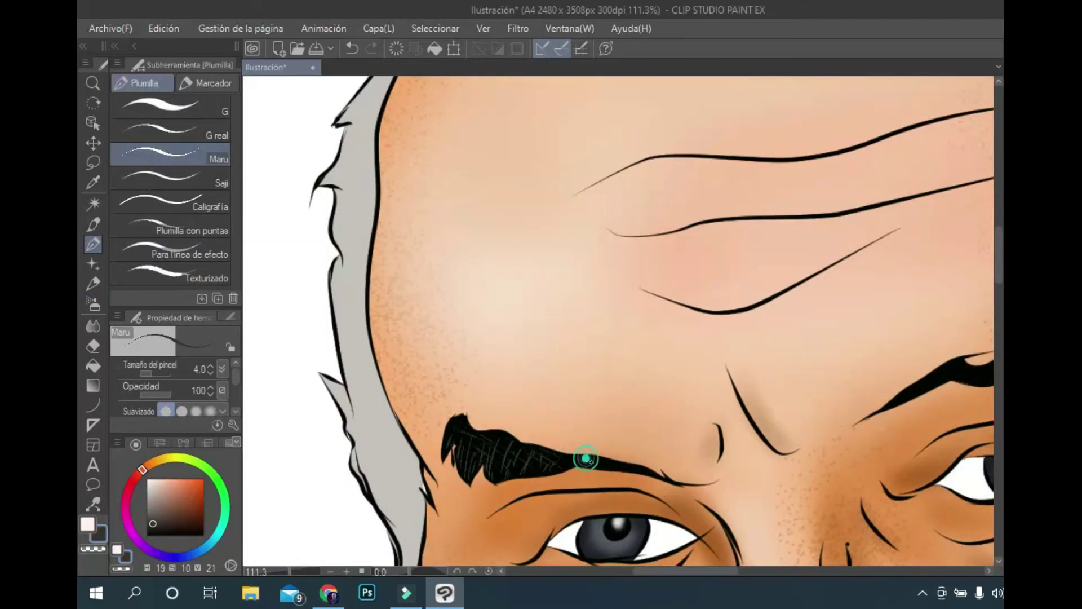
{"action": "scroll", "coordinate": [585, 458], "scroll_direction": "right", "scroll_amount": 5}
{"action": "left_click_drag", "start_coordinate": [479, 385], "coordinate": [503, 373]}
{"action": "scroll", "coordinate": [544, 332], "scroll_direction": "down", "scroll_amount": 1}
{"action": "key", "text": "["}
{"action": "scroll", "coordinate": [545, 334], "scroll_direction": "left", "scroll_amount": 5}
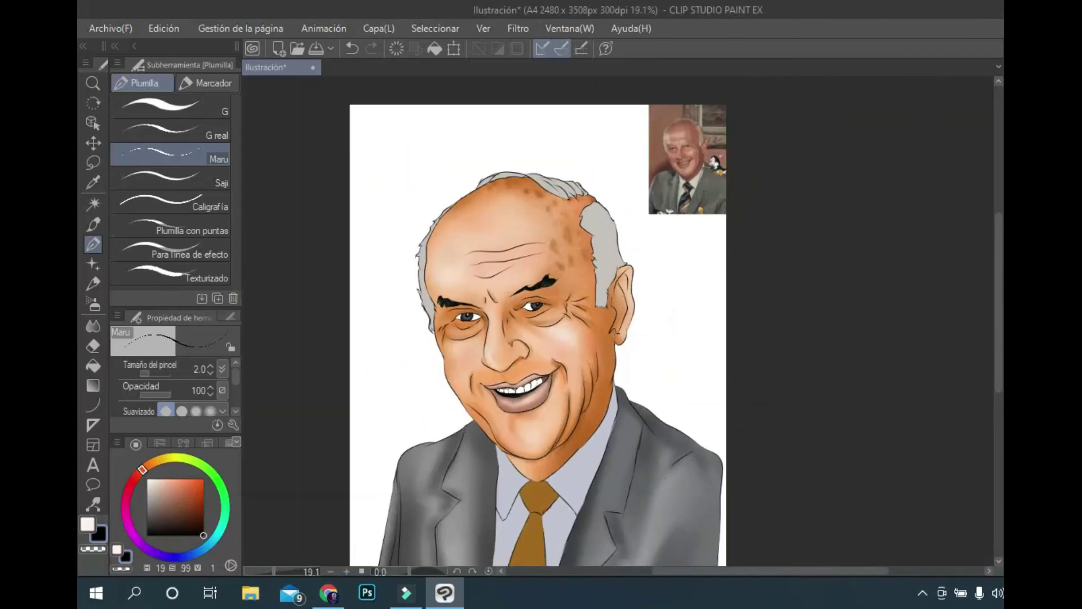
Airbrush the side and top hair white with soft light grey shading (H 19, S 2, V 69).
{"action": "key", "text": "b"}
{"action": "left_click_drag", "start_coordinate": [609, 208], "coordinate": [597, 304]}
{"action": "left_click_drag", "start_coordinate": [508, 181], "coordinate": [575, 181]}
{"action": "left_click", "coordinate": [147, 491]}
{"action": "left_click_drag", "start_coordinate": [420, 329], "coordinate": [423, 254]}
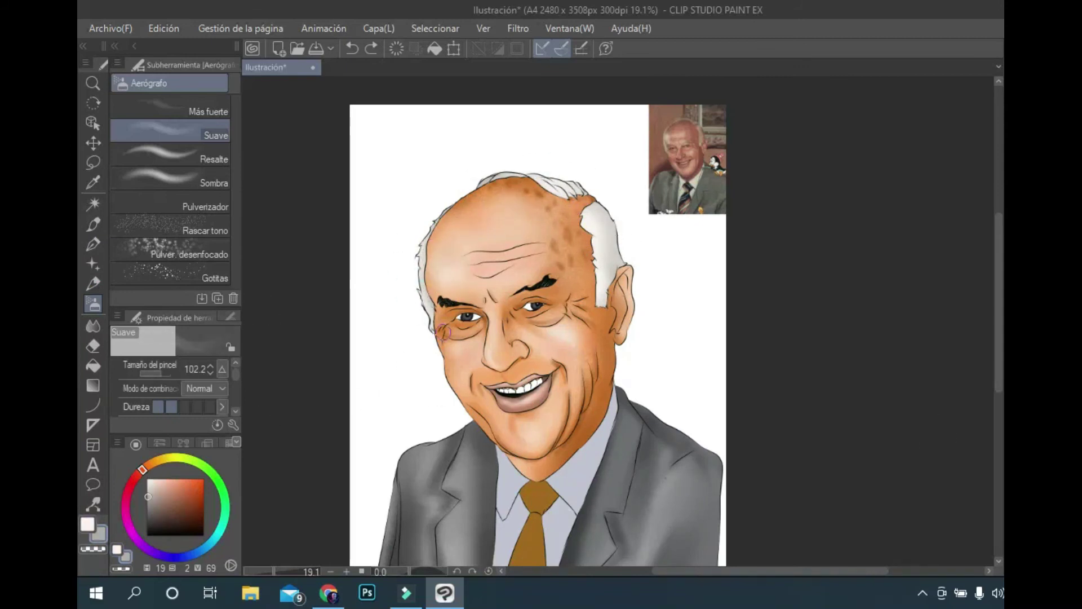
{"action": "left_click", "coordinate": [93, 243]}
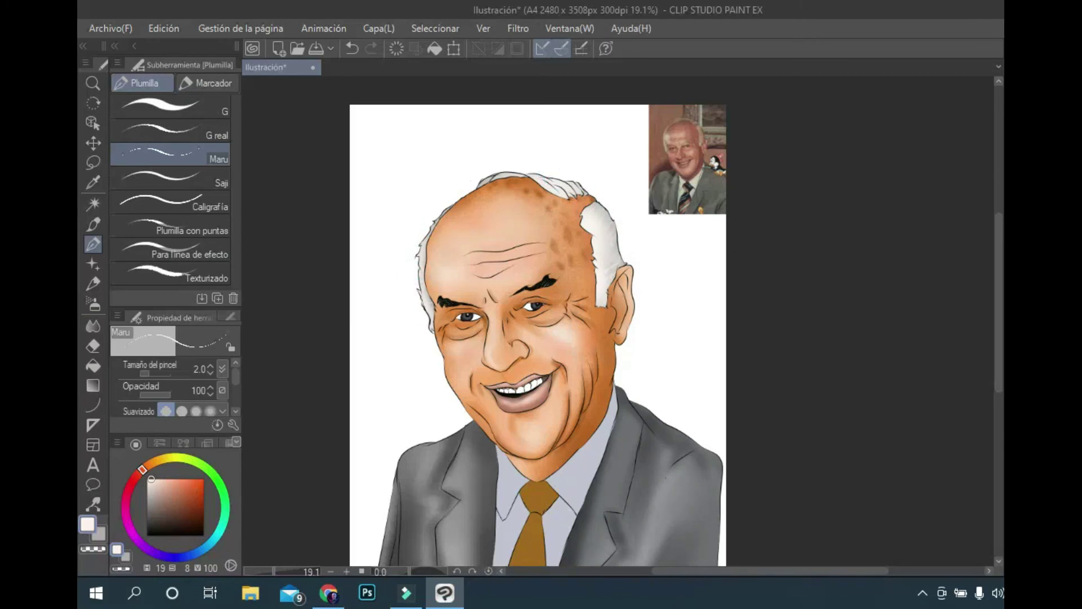
Airbrush black diagonal stripes and shadows (H 19, S 100, V 0) onto the tie and its knot.
{"action": "left_click", "coordinate": [93, 302]}
{"action": "left_click", "coordinate": [204, 533]}
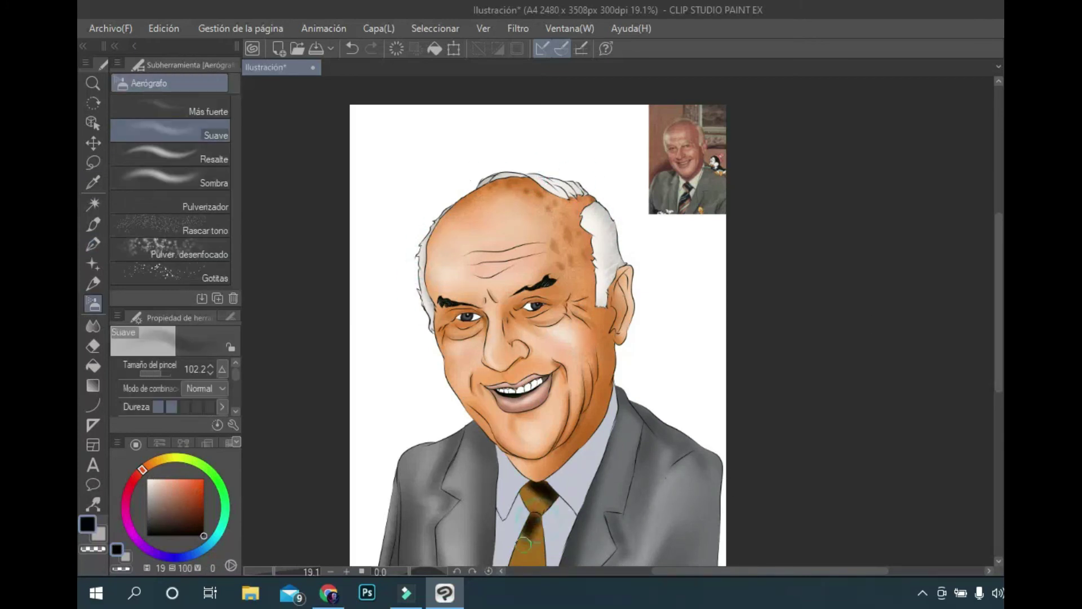
{"action": "left_click_drag", "start_coordinate": [525, 543], "coordinate": [533, 510]}
{"action": "scroll", "coordinate": [536, 507], "scroll_direction": "down", "scroll_amount": 4}
{"action": "left_click_drag", "start_coordinate": [527, 459], "coordinate": [523, 414]}
Add light grey diagonal stripes (H 19, S 2, V 69) between the tie's black bands with a smaller Suave airbrush.
{"action": "key", "text": "x"}
{"action": "mouse_move", "coordinate": [523, 459]}
{"action": "left_mouse_down"}
{"action": "mouse_move", "coordinate": [519, 475]}
{"action": "mouse_move", "coordinate": [564, 552]}
{"action": "left_mouse_up"}
{"action": "scroll", "coordinate": [548, 325], "scroll_direction": "up", "scroll_amount": 2}
{"action": "scroll", "coordinate": [564, 508], "scroll_direction": "down", "scroll_amount": 3}
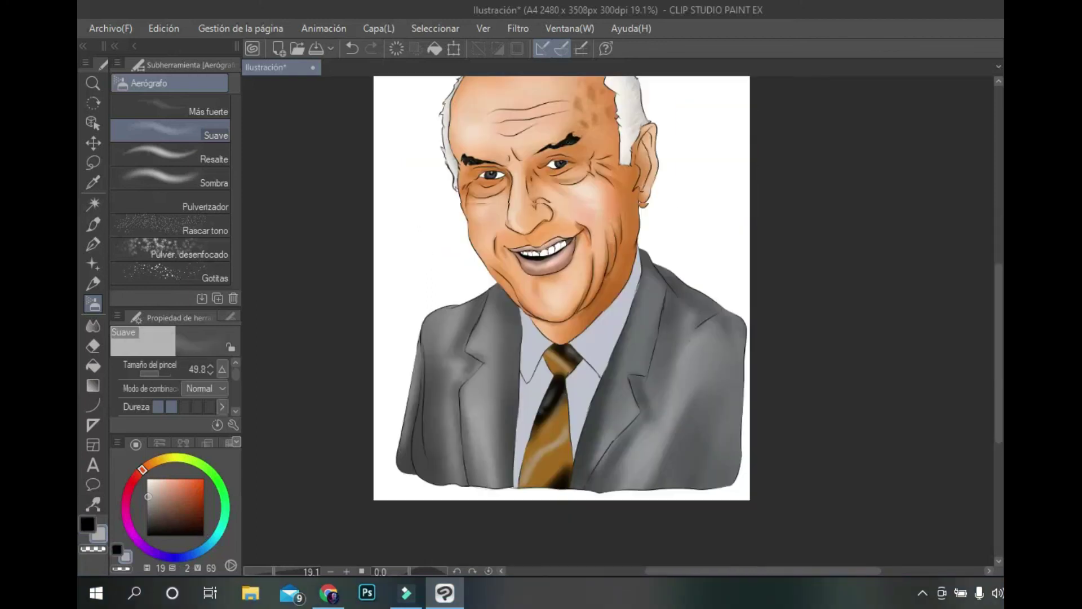
{"action": "left_click_drag", "start_coordinate": [558, 462], "coordinate": [587, 382]}
{"action": "key", "text": "x"}
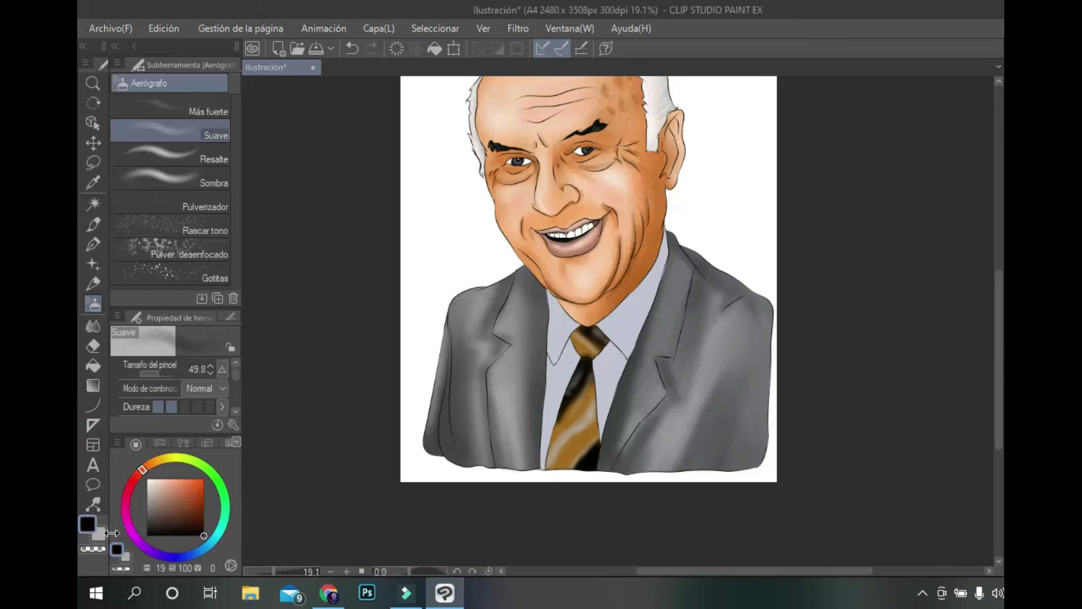
{"action": "key", "text": "x"}
{"action": "key", "text": "bracketleft"}
{"action": "scroll", "coordinate": [623, 327], "scroll_direction": "up", "scroll_amount": 3}
{"action": "scroll", "coordinate": [623, 327], "scroll_direction": "down", "scroll_amount": 2}
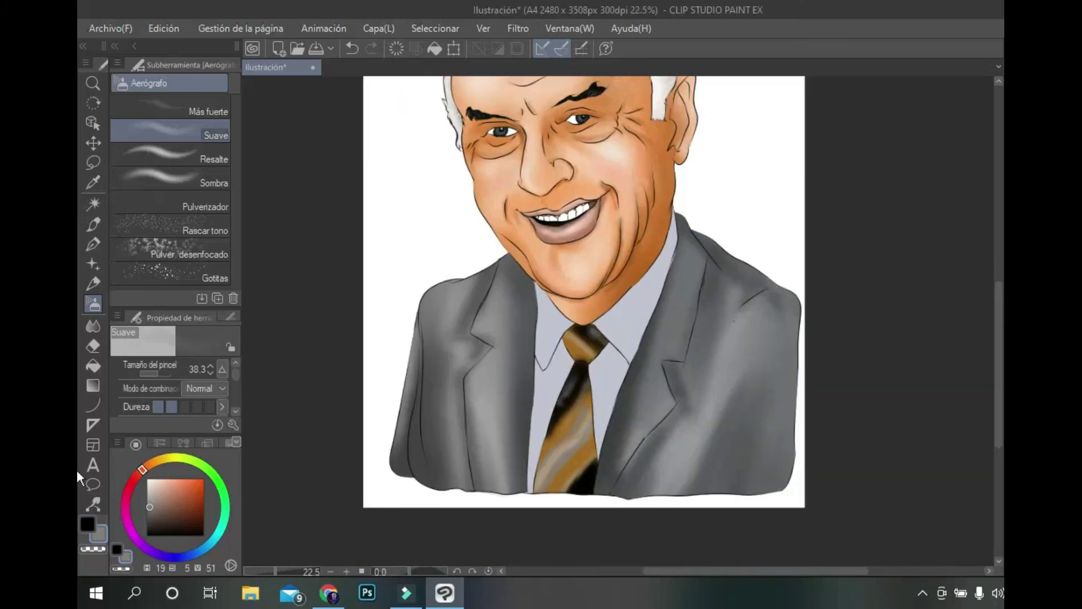
Airbrush the shirt and collar white (H 19, S 3, V 100) with soft grey shading, using a larger brush.
{"action": "key", "text": "bracketright"}
{"action": "key", "text": "bracketright"}
{"action": "key", "text": "bracketright"}
{"action": "key", "text": "bracketright"}
{"action": "left_click", "coordinate": [564, 335], "text": "alt"}
{"action": "key", "text": "bracketleft"}
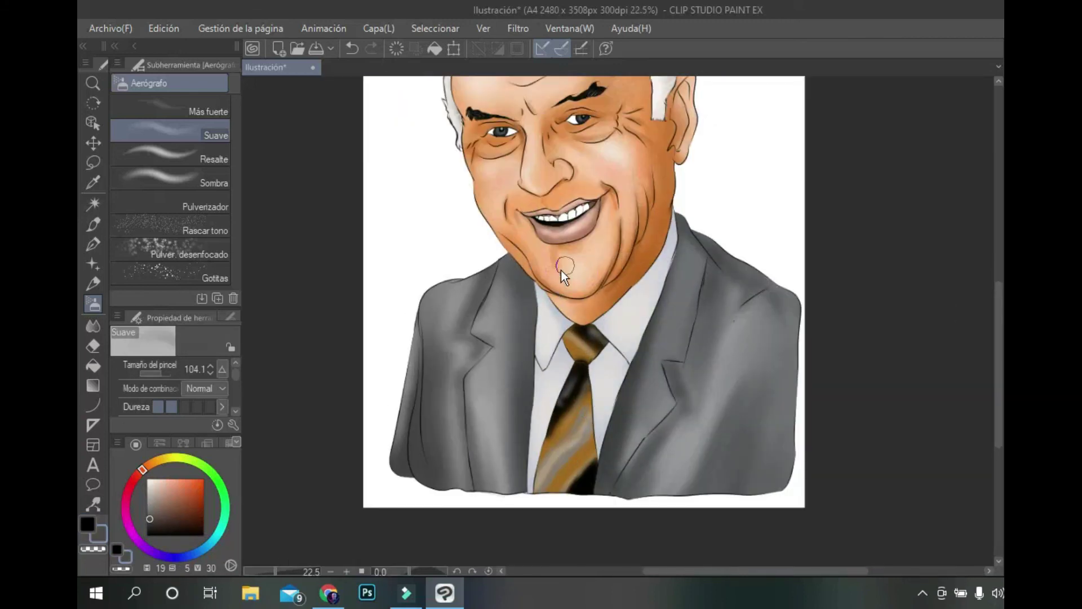
{"action": "left_click", "coordinate": [587, 347], "text": "alt"}
{"action": "left_click", "coordinate": [533, 476], "text": "alt"}
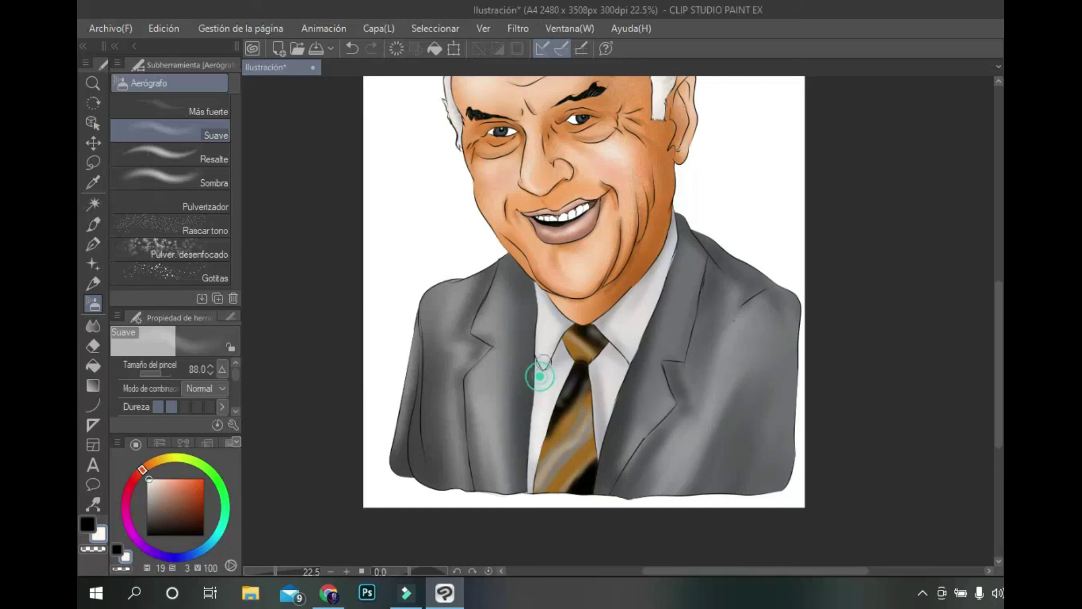
Draw thin black signature strokes in the blank area beside the face with the Caligrafía pen at size 5.0.
{"action": "scroll", "coordinate": [622, 323], "scroll_direction": "down", "scroll_amount": 2}
{"action": "left_click", "coordinate": [93, 223]}
{"action": "left_click_drag", "start_coordinate": [468, 194], "coordinate": [451, 265]}
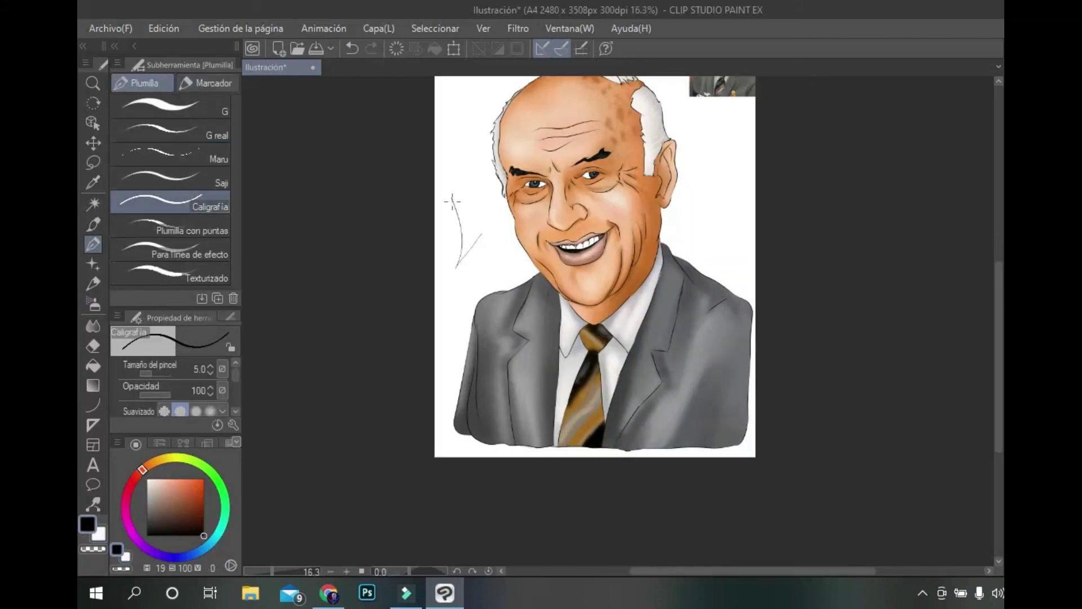
{"action": "left_click_drag", "start_coordinate": [462, 175], "coordinate": [449, 271]}
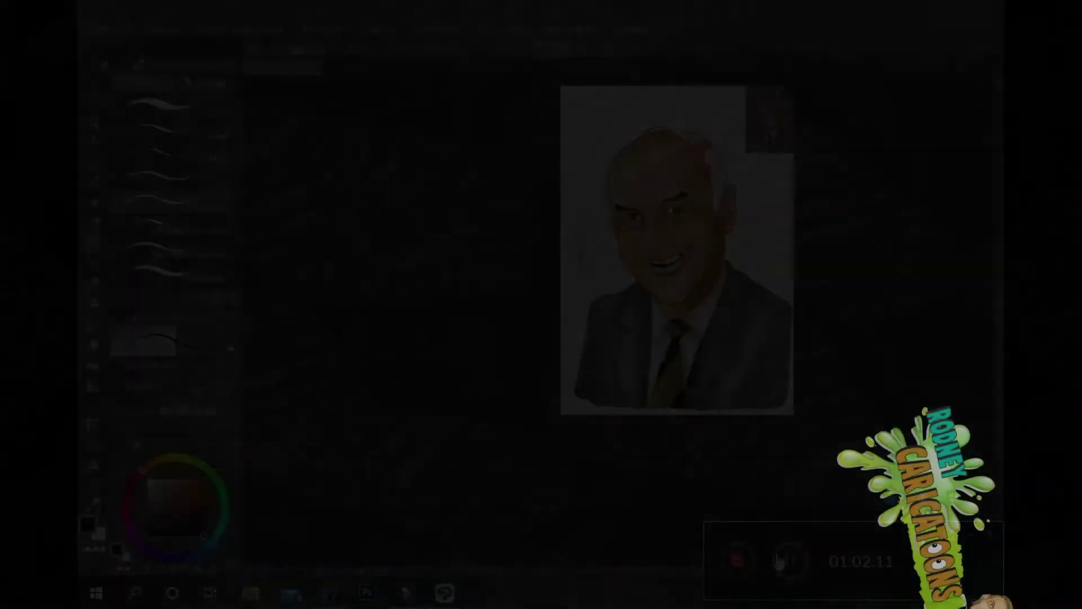